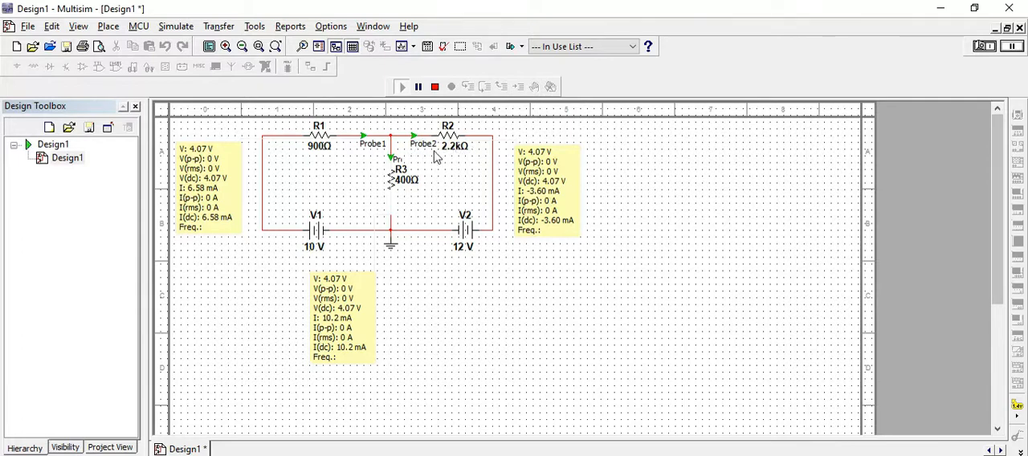
Check the two-source reference circuit in the Experiment No7 Word document, return to Multisim and stop the running simulation.
key("alt+Tab")
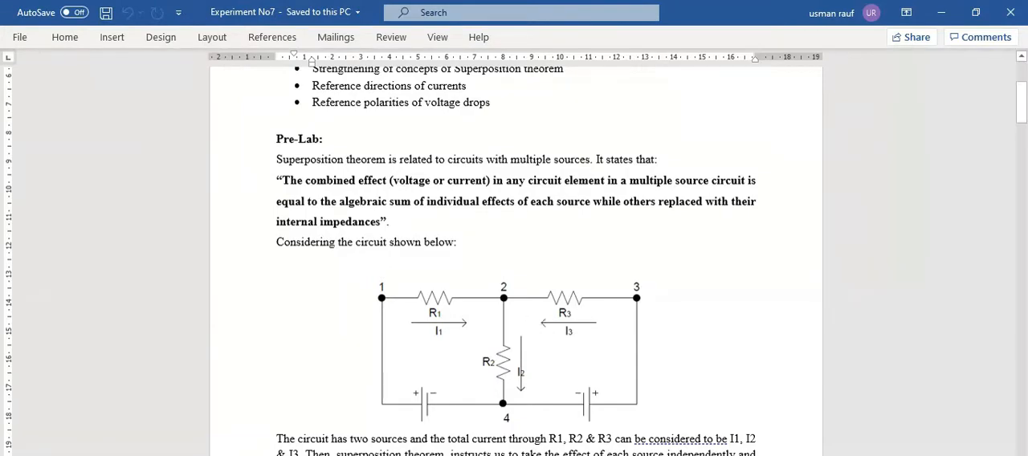
key("alt+Tab")
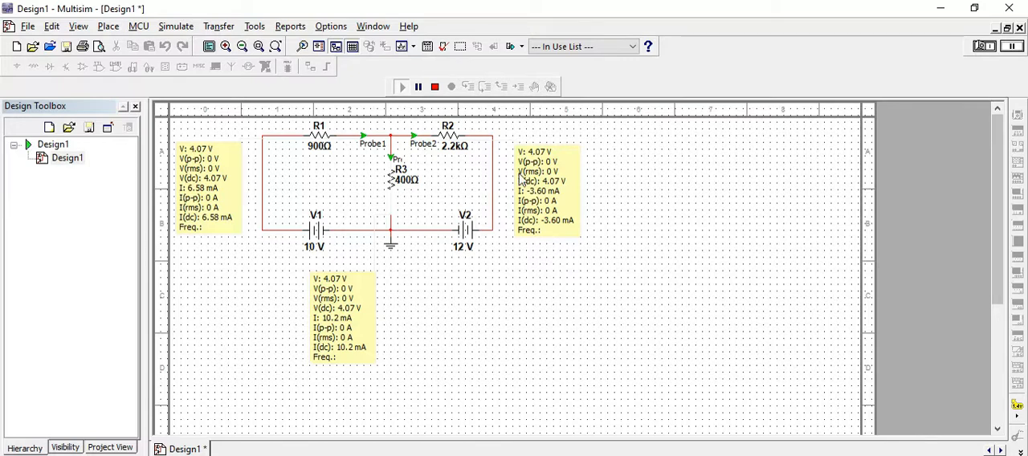
left_click(436, 87)
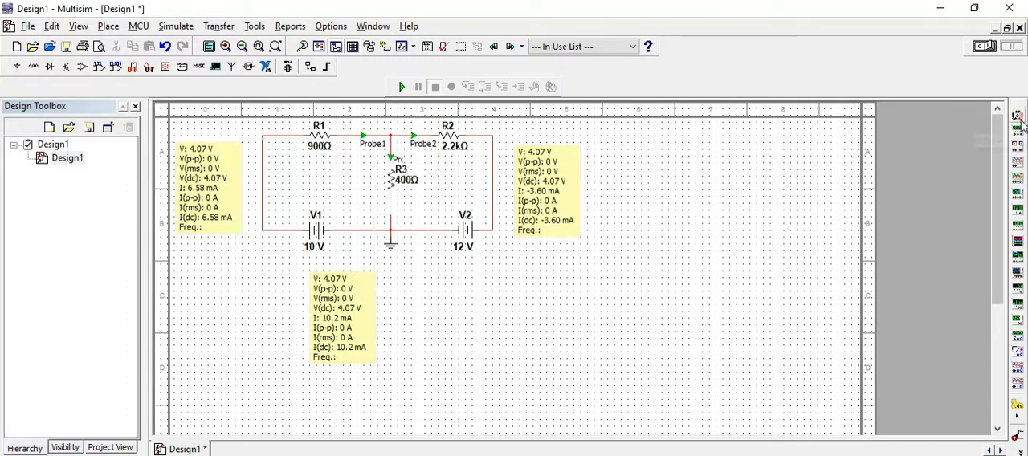
Place a multimeter below R1 and wire its terminals across the 900 Ω resistor.
left_click(1017, 116)
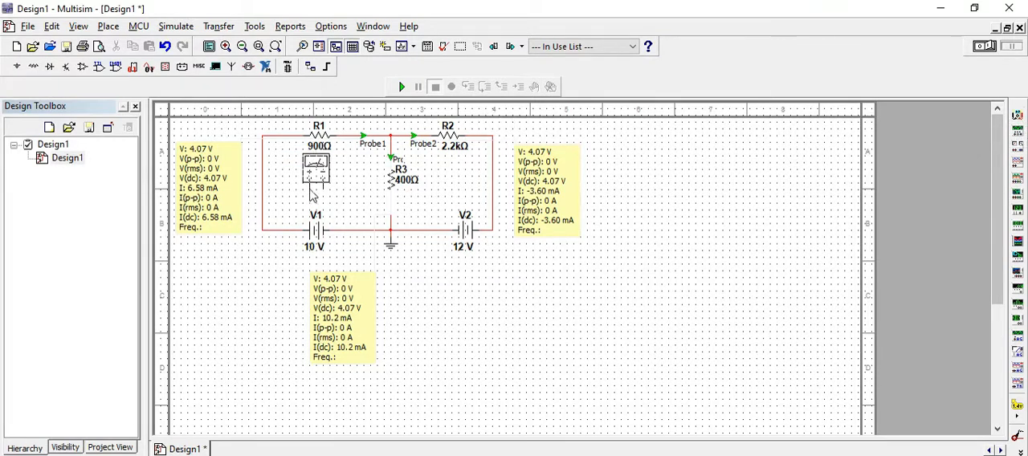
left_click(315, 201)
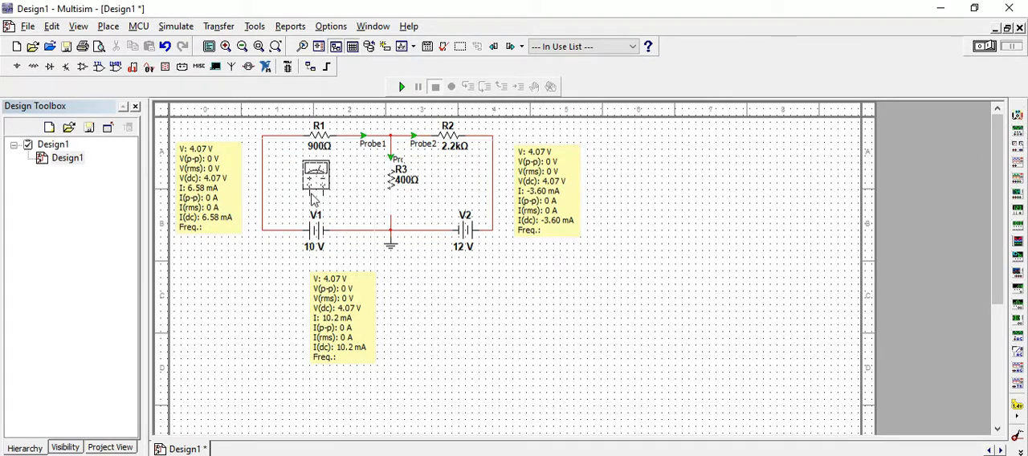
left_click(315, 200)
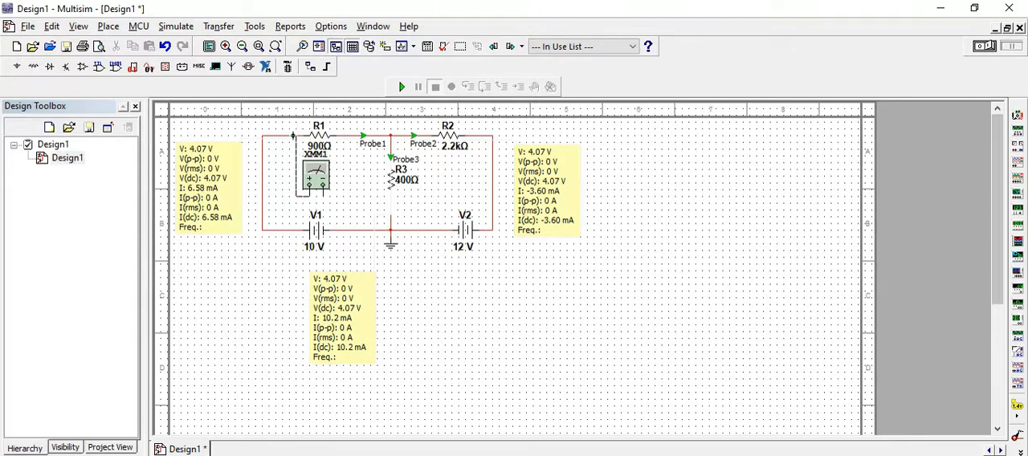
left_click(294, 136)
left_click(324, 196)
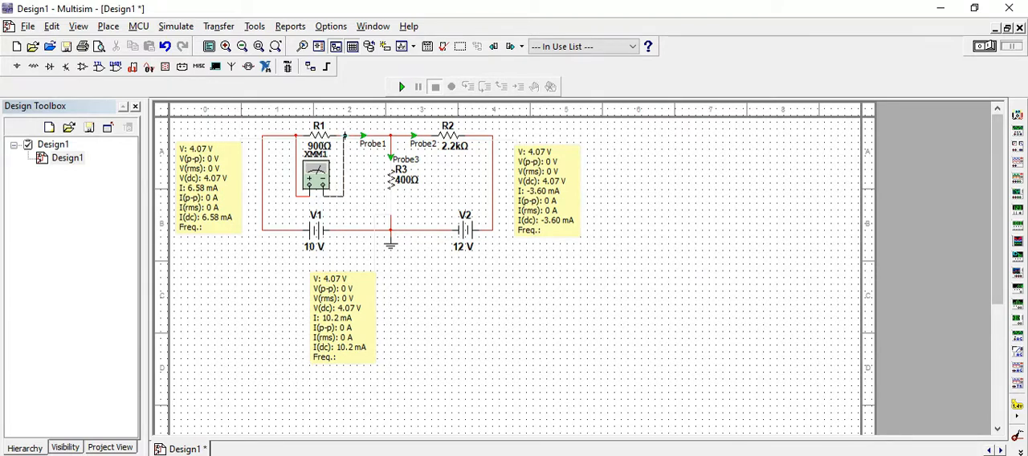
left_click(353, 136)
Place a second multimeter below R2 and wire its terminals across the 2.2 kΩ resistor.
left_click(1017, 115)
left_click(442, 202)
left_click(442, 202)
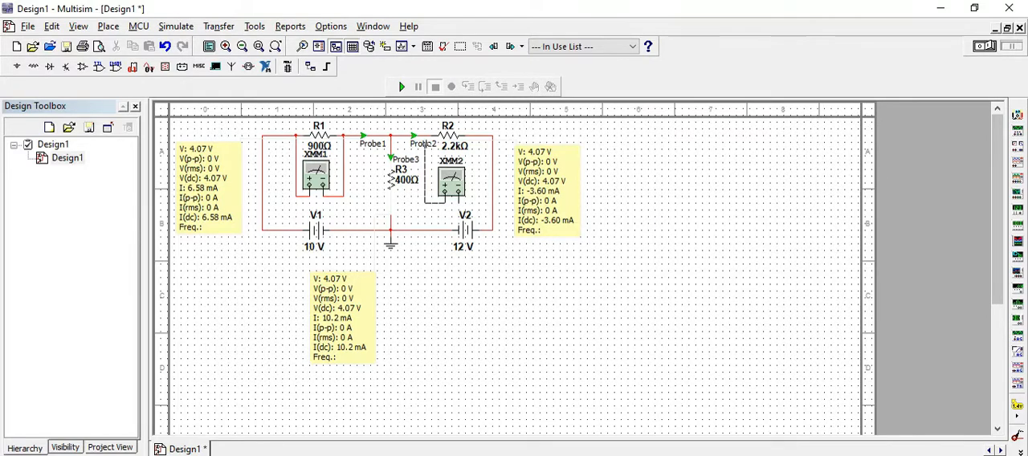
left_click(425, 136)
left_click(459, 202)
left_click(493, 202)
Place a third multimeter between R1 and R3 and wire it across R3, with the negative terminal on R3's lower end.
left_click(1017, 117)
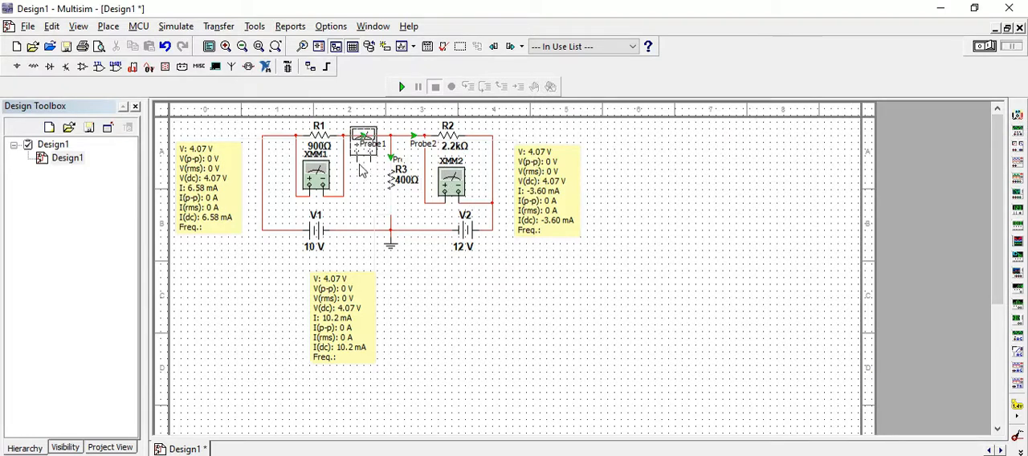
left_click(363, 168)
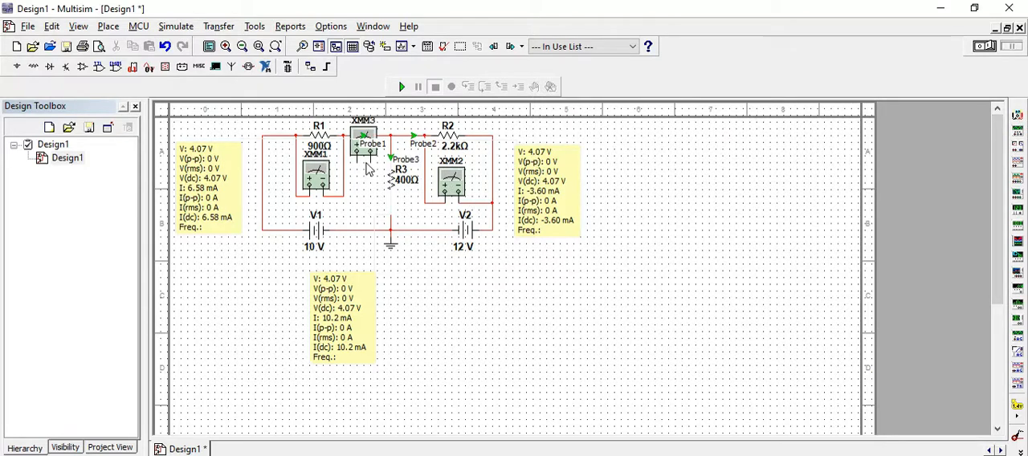
left_click(370, 153)
left_click(391, 215)
left_click(357, 153)
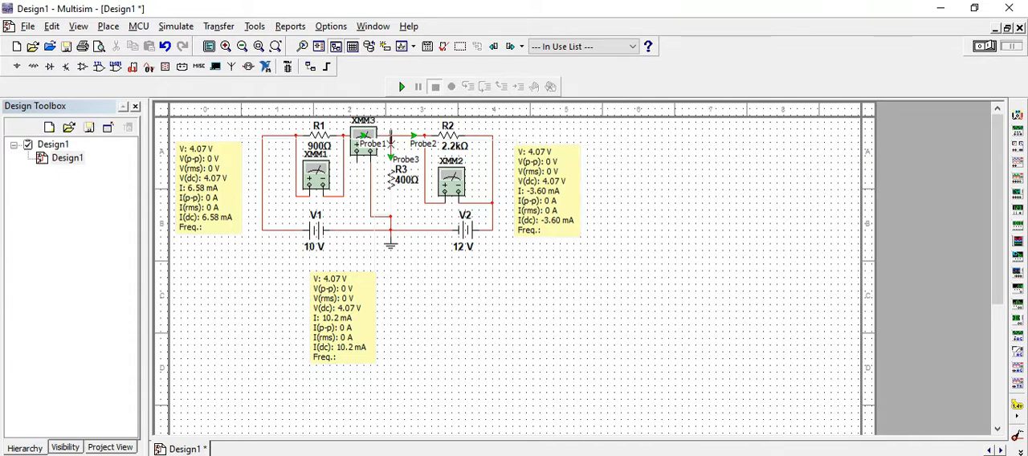
Run the simulation and open the XMM1 and XMM2 multimeter readouts, positioned clear of their instruments.
left_click(401, 86)
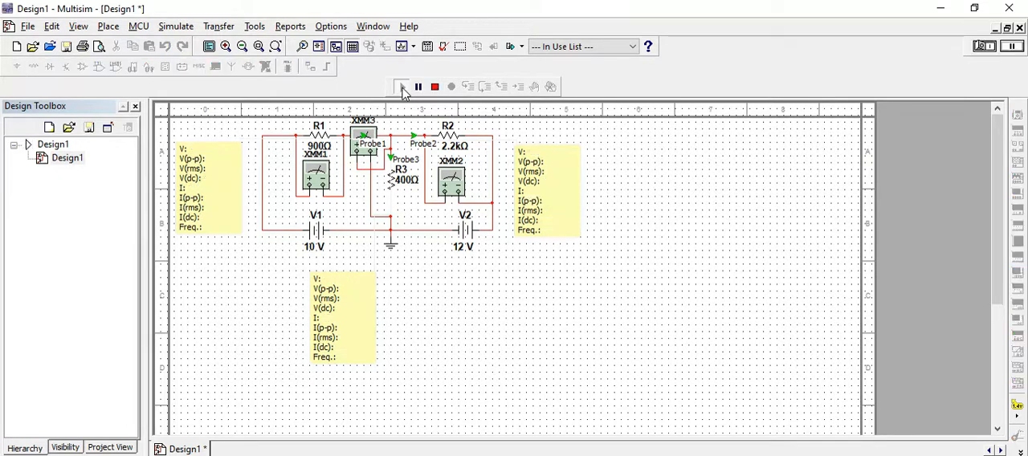
double_click(327, 176)
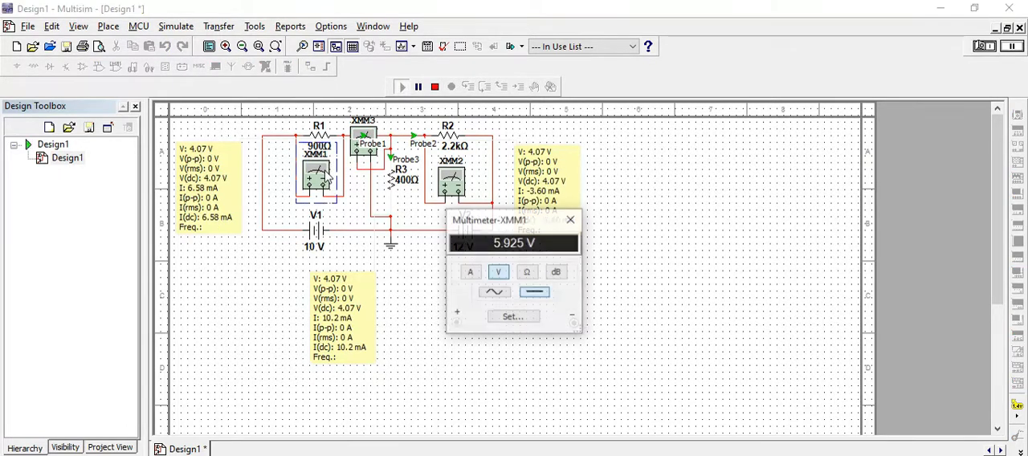
left_click_drag(507, 231, 286, 244)
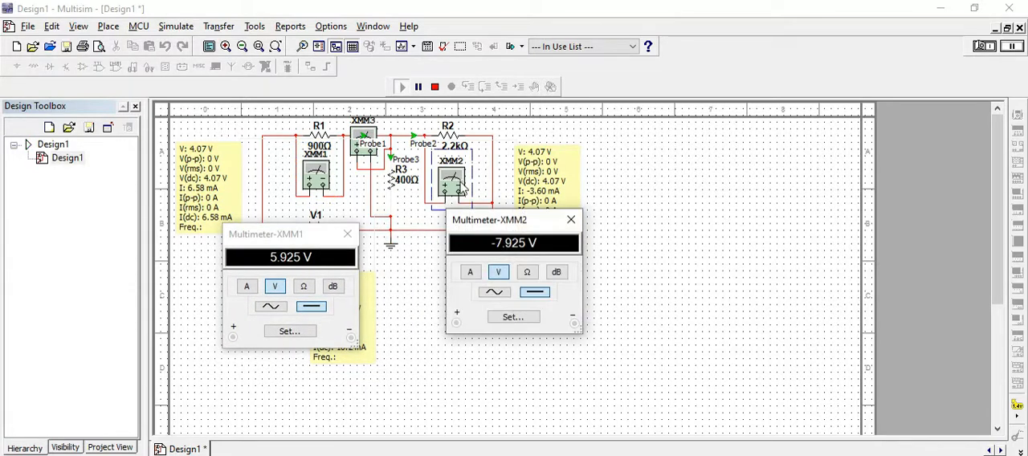
left_click_drag(482, 229, 546, 290)
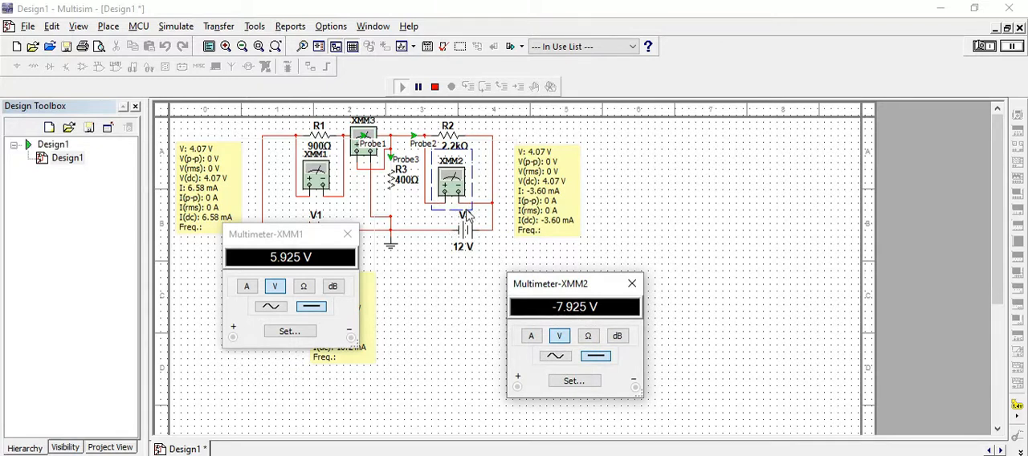
Reverse XMM2's polarity across R2, rerun the simulation and open the XMM3 readout.
left_click(402, 86)
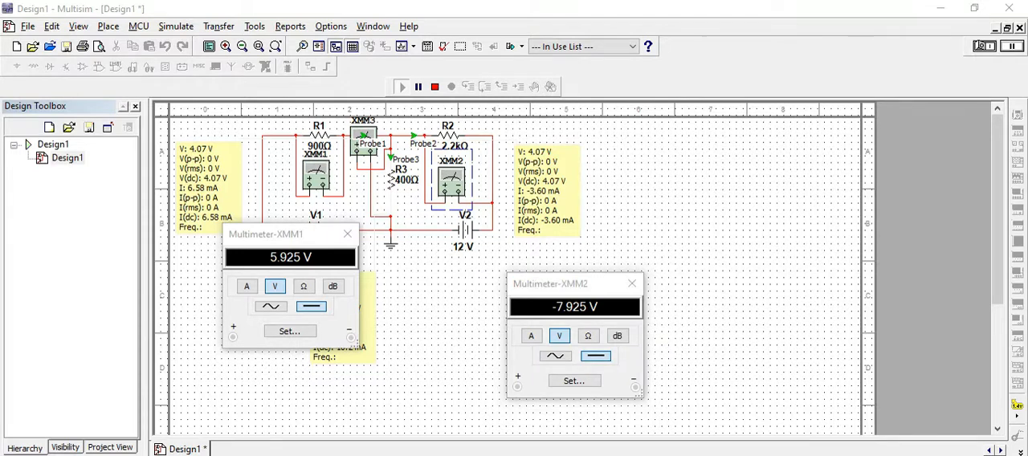
left_click(402, 86)
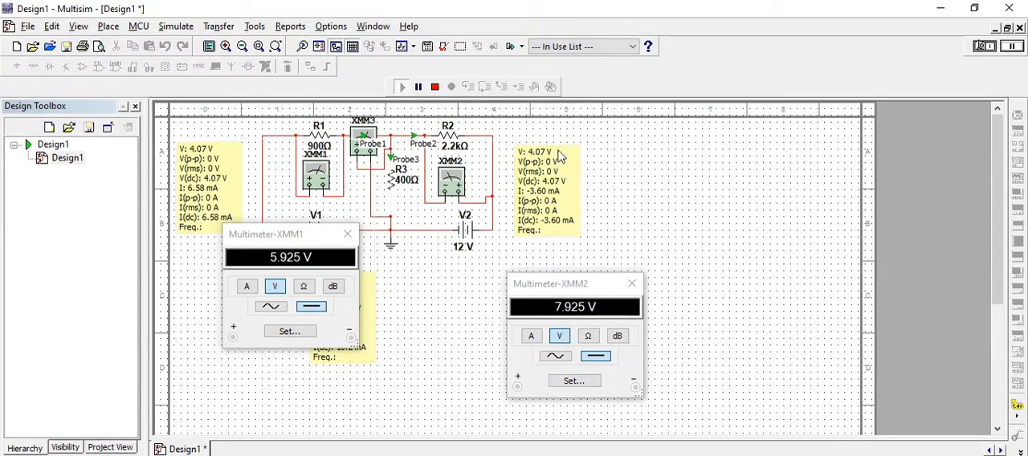
left_click(434, 86)
left_click(402, 86)
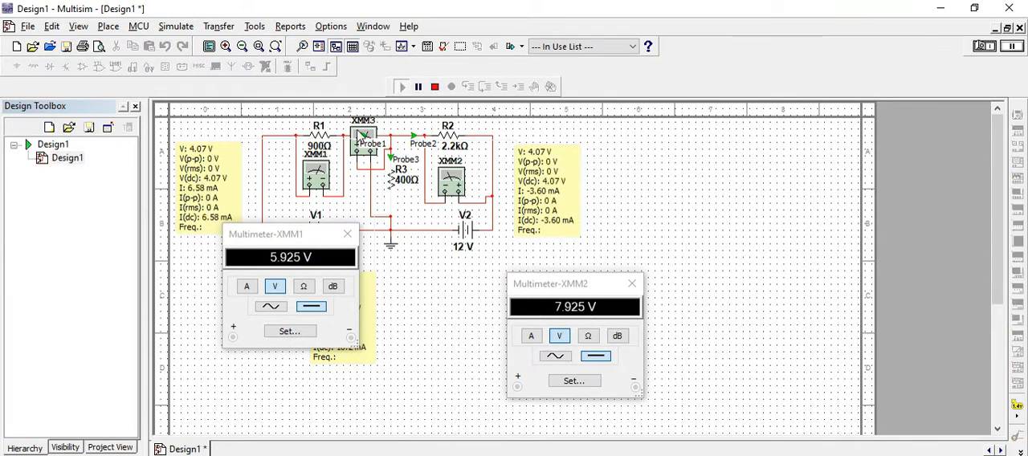
double_click(362, 134)
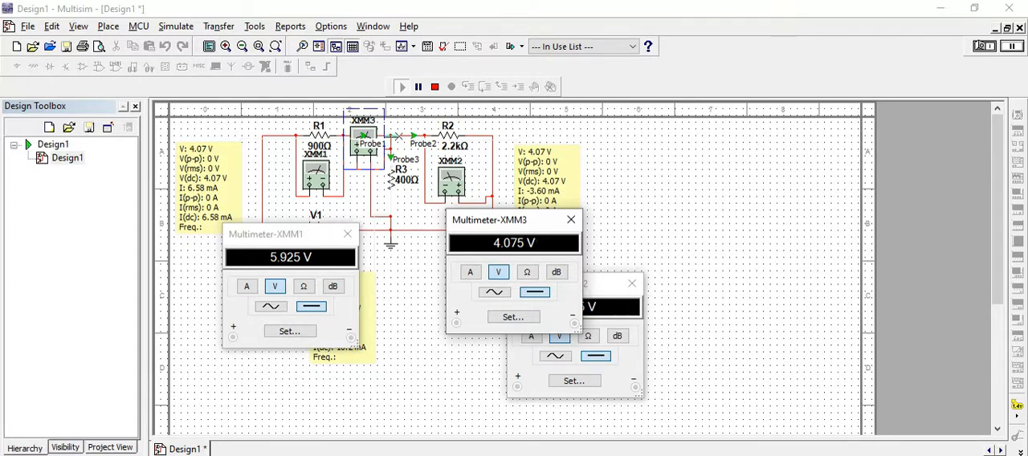
Stop the simulation and close the XMM3, XMM2 and XMM1 multimeter windows.
left_click(437, 89)
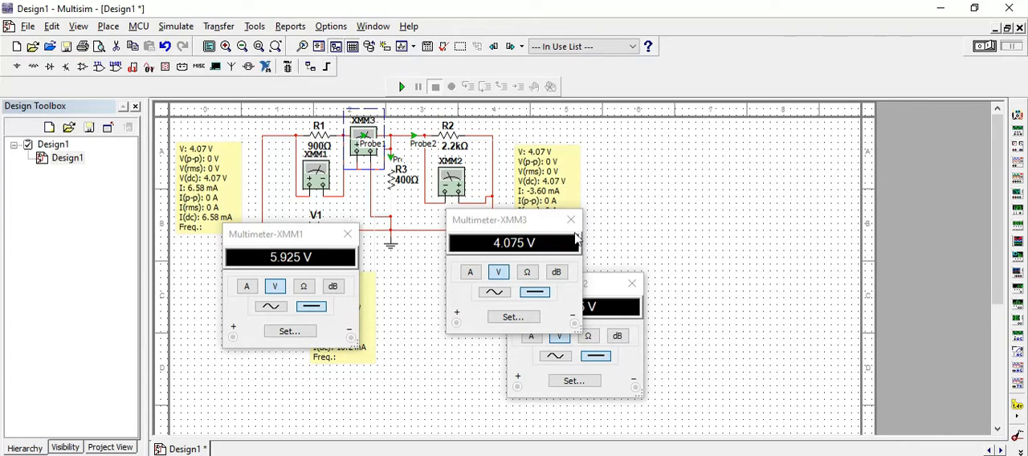
left_click(571, 219)
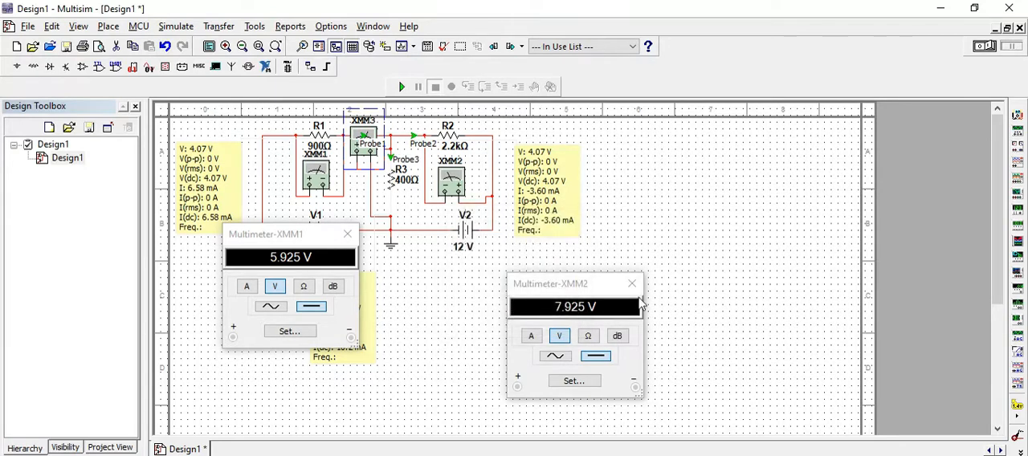
left_click(632, 284)
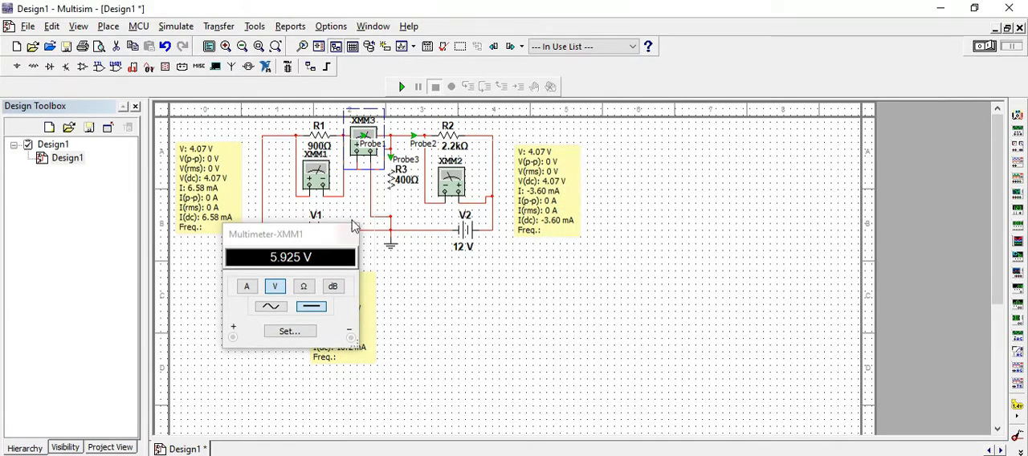
left_click(349, 229)
Line up the three probe readouts in a row below the circuit and move the whole circuit to the sheet's left edge.
left_click_drag(564, 185, 429, 313)
left_click_drag(206, 181, 271, 309)
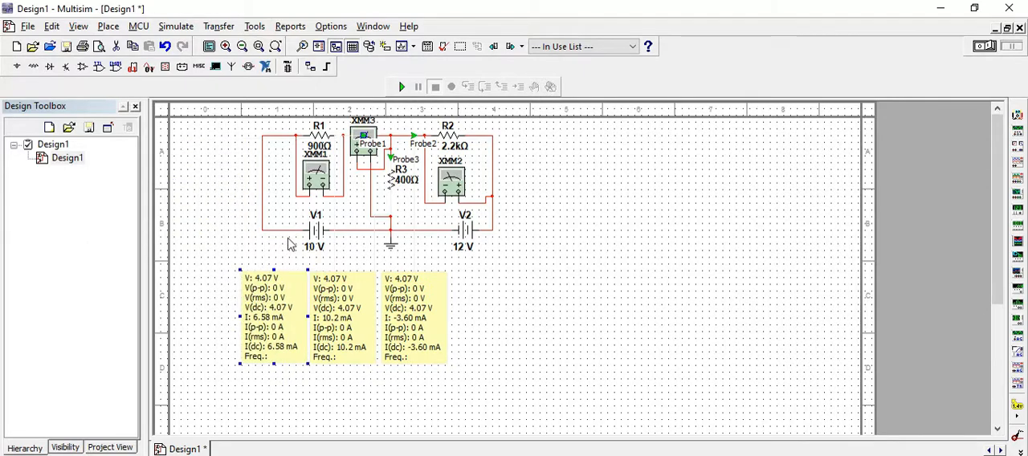
key("ctrl+a")
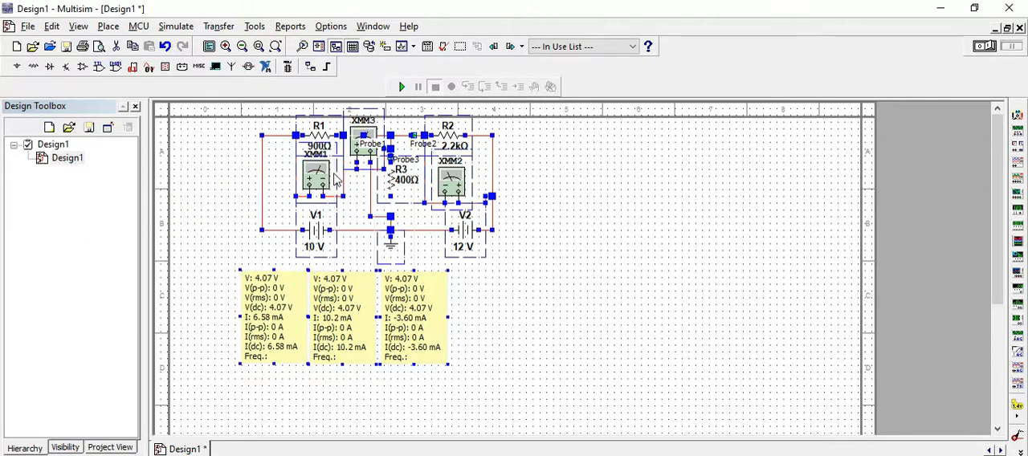
left_click_drag(316, 176, 255, 185)
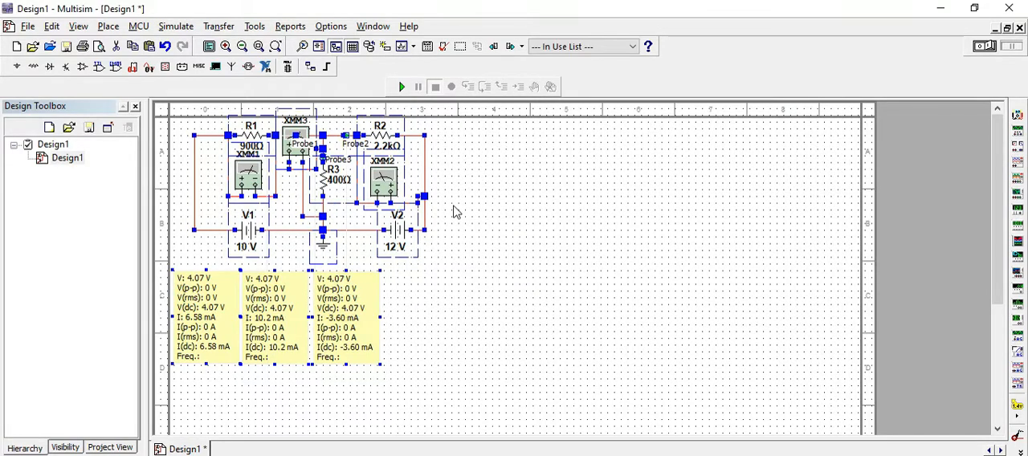
Paste a copy of the whole circuit beside the original and delete the 10 V source V3 from the copy.
key("ctrl+v")
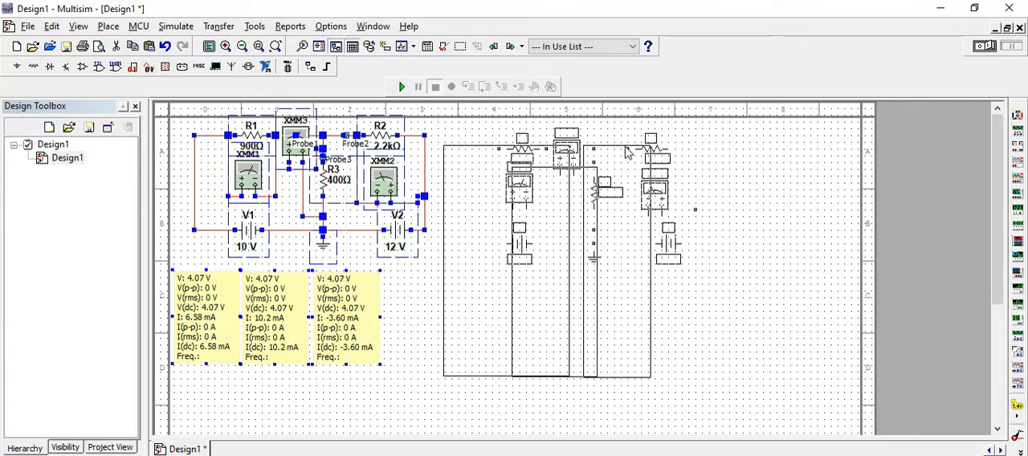
left_click(623, 150)
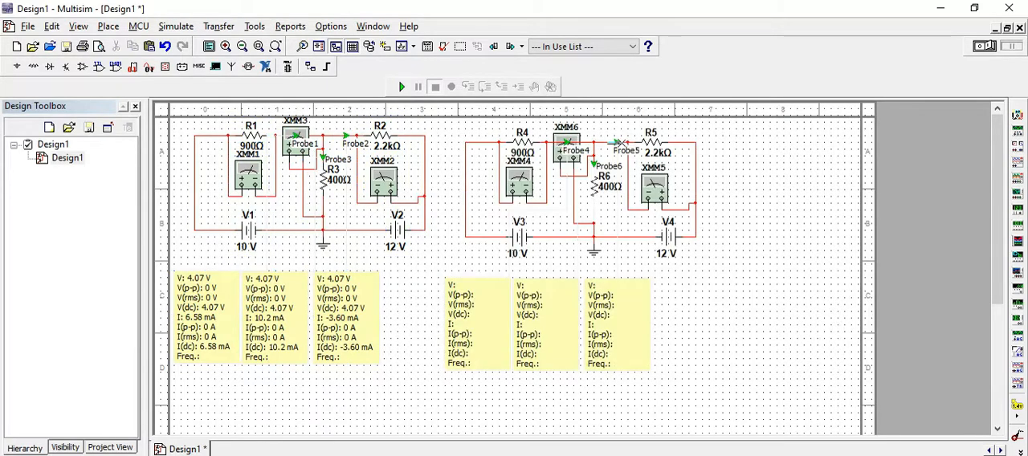
left_click(514, 243)
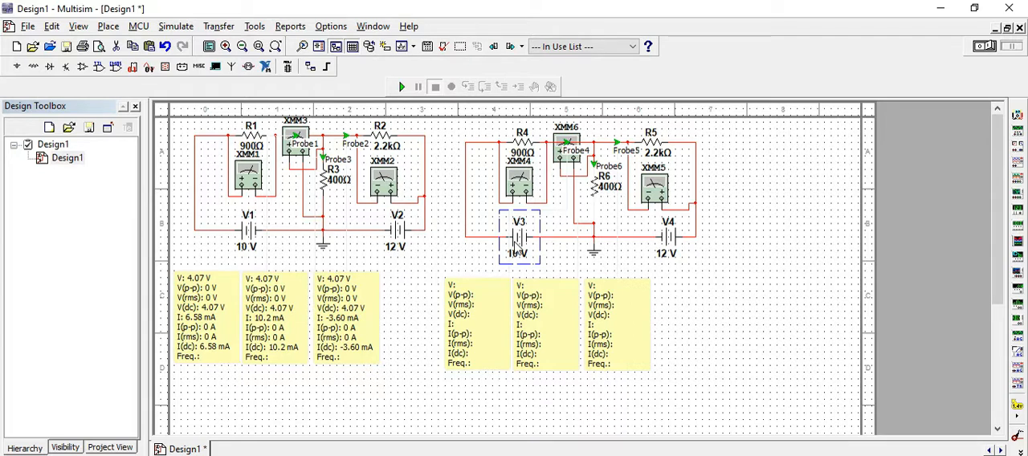
key("Delete")
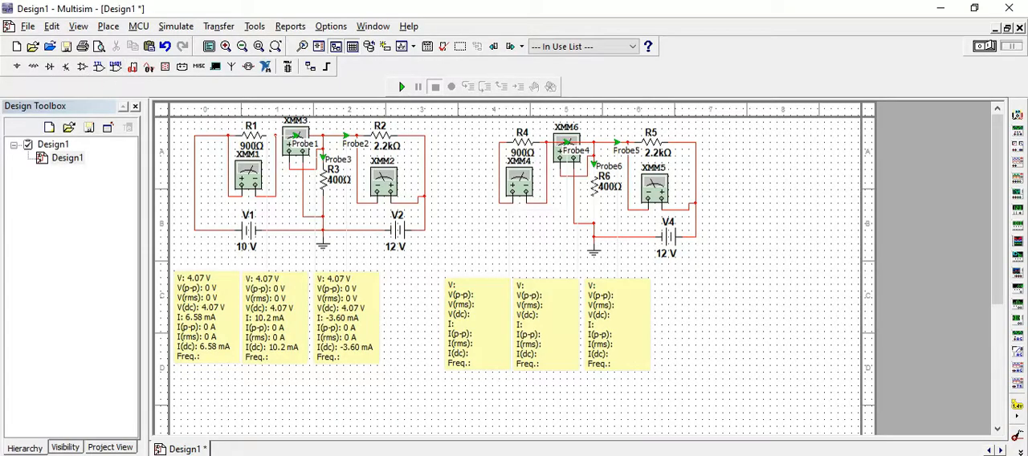
Check the single-source circuit diagrams in the Experiment No7 Word document and return to Multisim.
key("alt+Tab")
left_click_drag(1022, 119, 1022, 173)
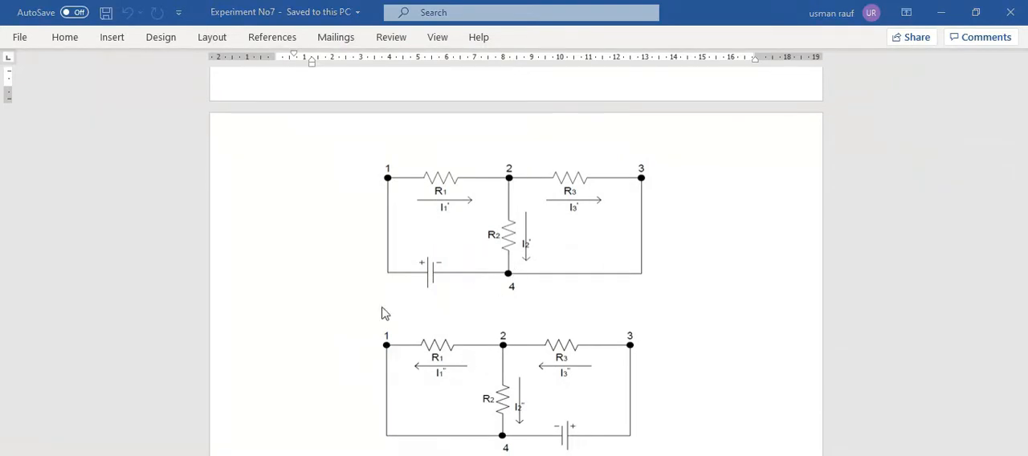
key("alt+Tab")
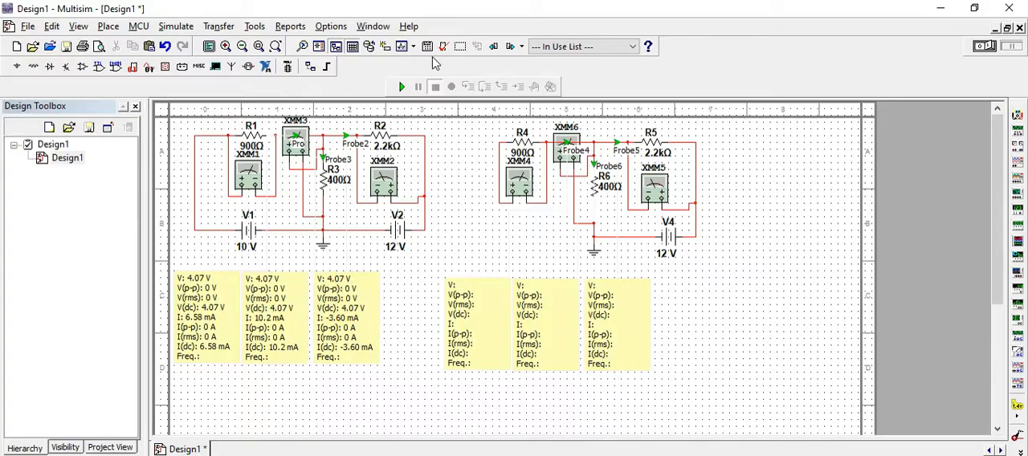
Delete the leftover wire between R4 and XMM4, and wire R4's free end to the ground node in place of V3.
left_click(499, 163)
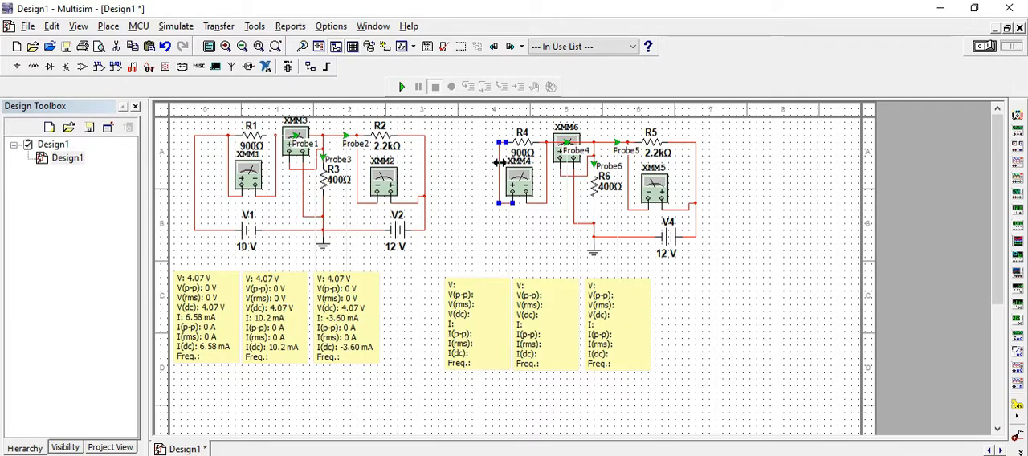
key("Delete")
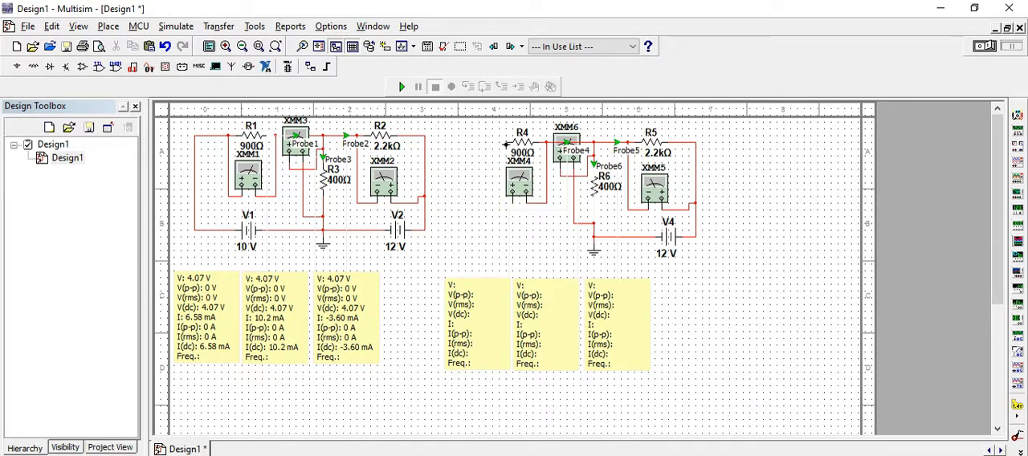
left_click(506, 143)
left_click(479, 241)
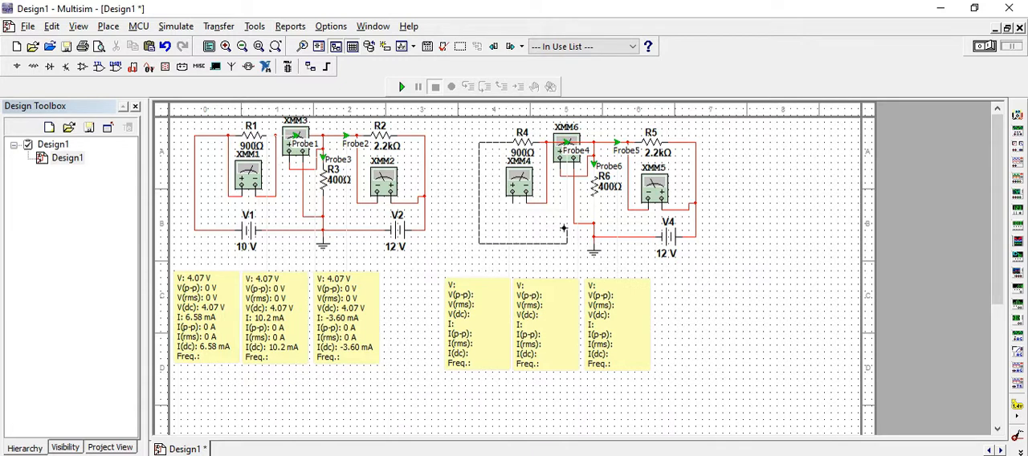
left_click(593, 240)
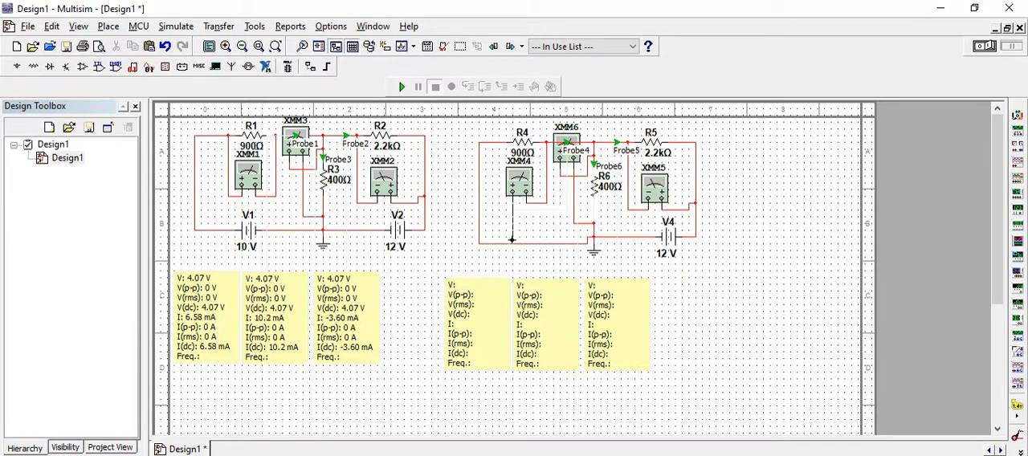
Finish wiring XMM4's free terminal to the ground wire below it, run the simulation, and dismiss the low-battery notice.
left_click(512, 242)
left_click(402, 87)
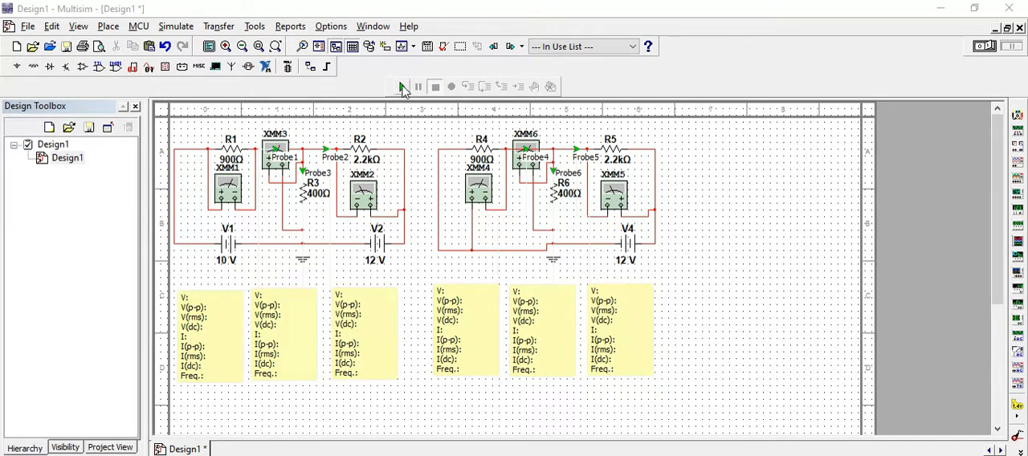
left_click(403, 87)
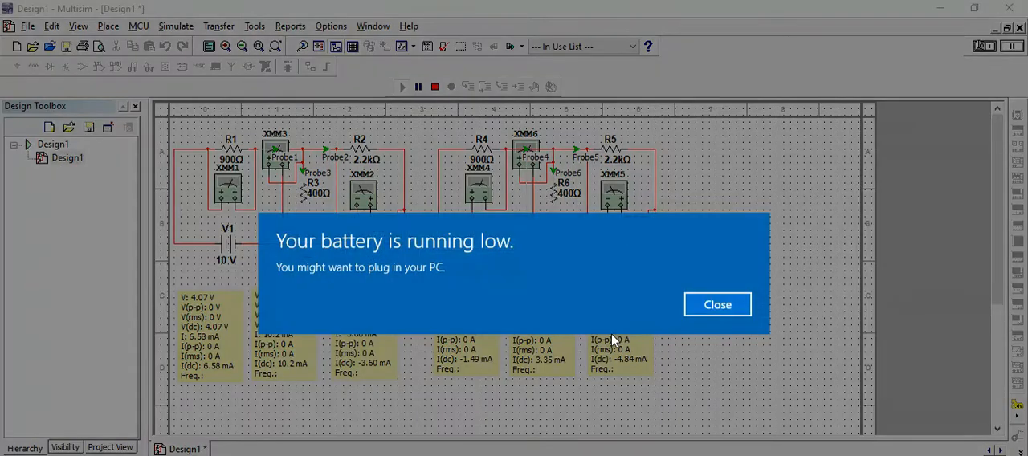
left_click(718, 305)
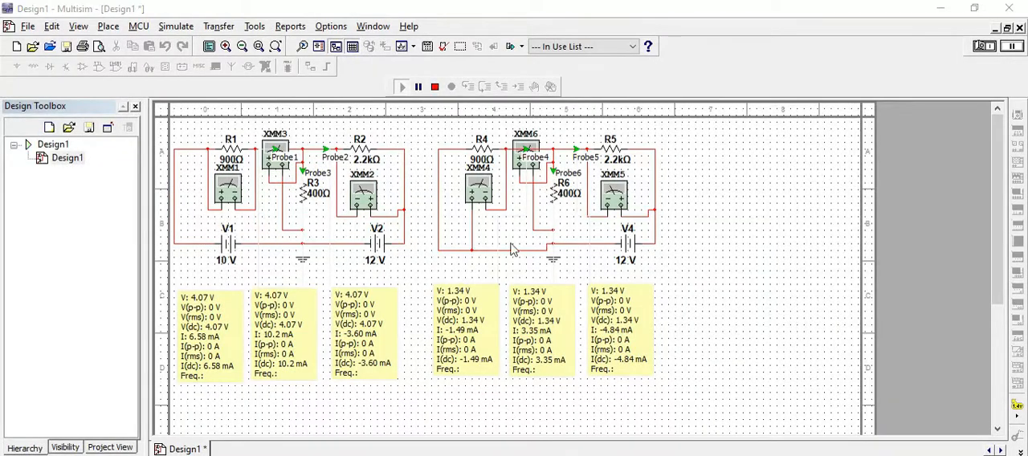
Read multimeters XMM4, XMM6 and XMM5 in the circuit powered only by the 12 V source, and close their windows.
double_click(474, 187)
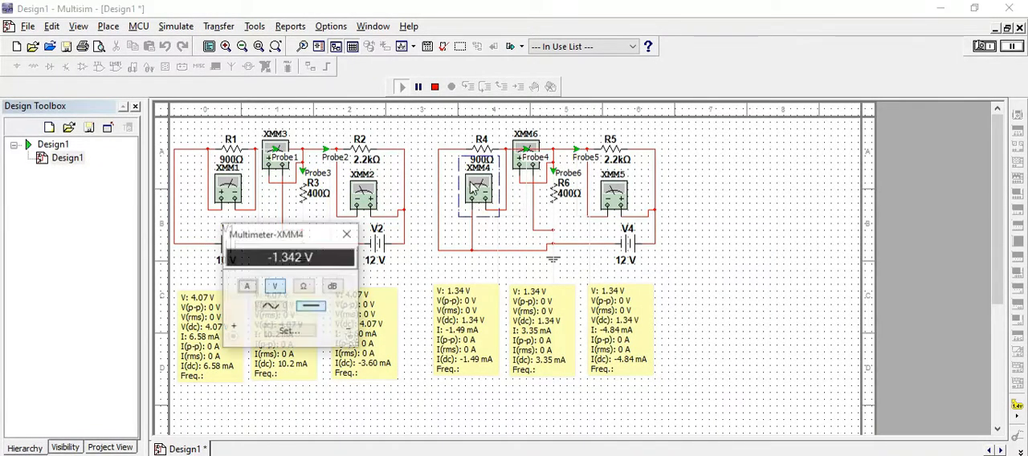
double_click(526, 149)
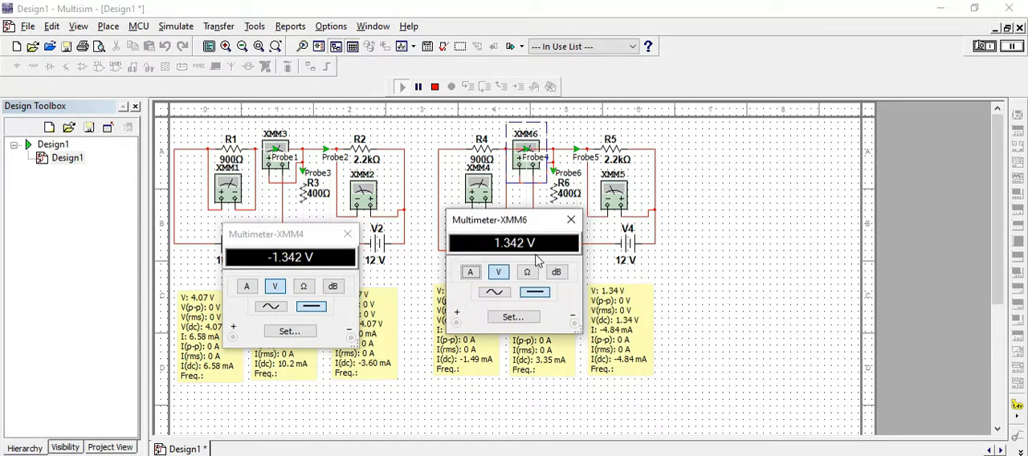
double_click(614, 195)
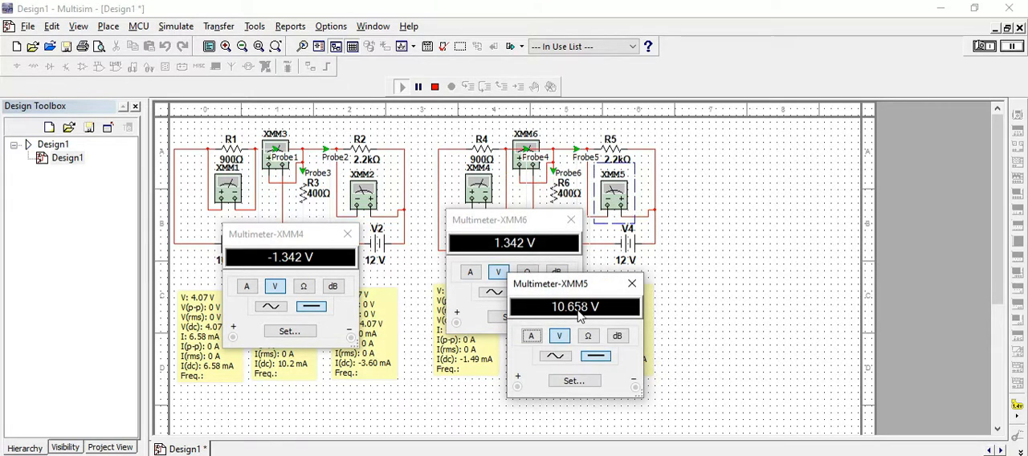
left_click_drag(301, 240, 412, 255)
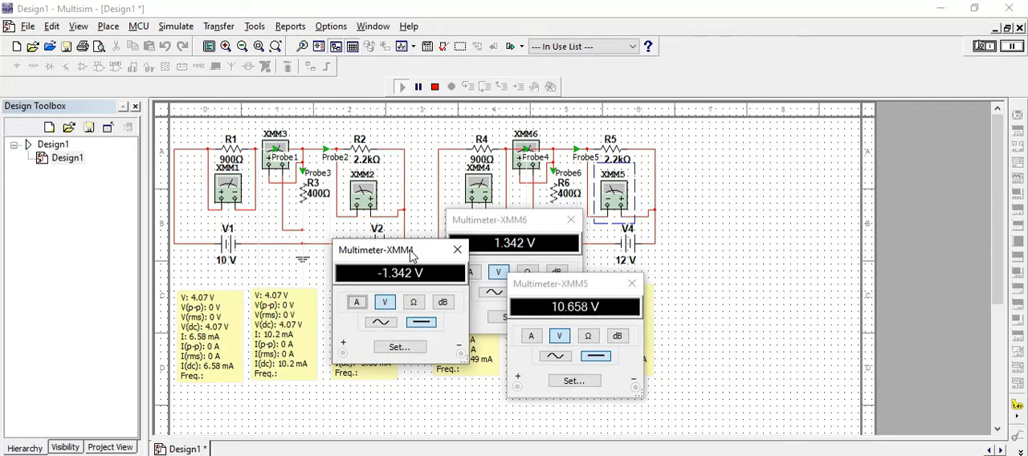
left_click(631, 283)
left_click(571, 219)
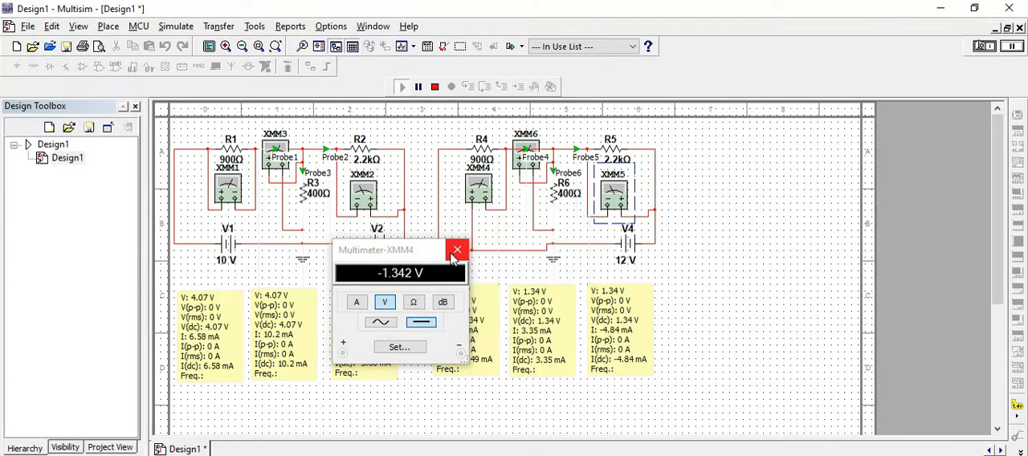
left_click(455, 252)
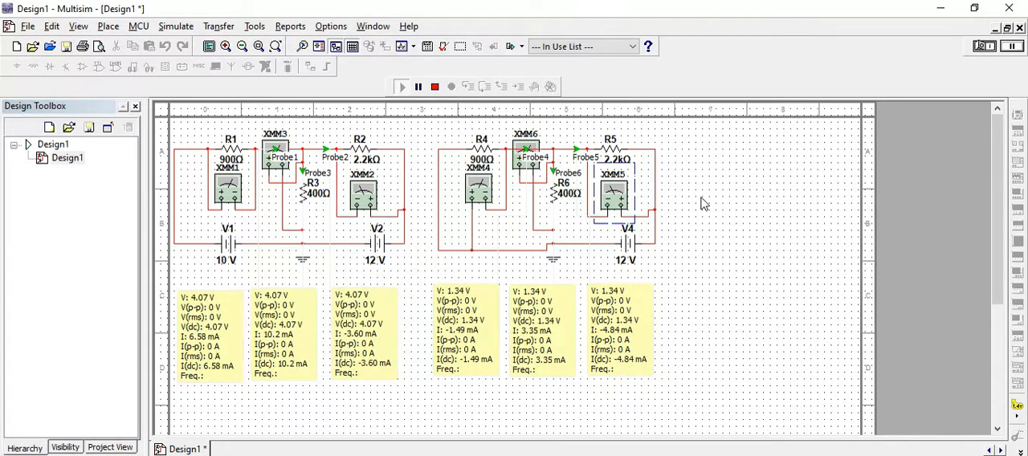
Paste another copy of the original two-source circuit with its probes in the empty area below the 12 V-only circuit.
left_click_drag(696, 127, 431, 409)
left_click(487, 210)
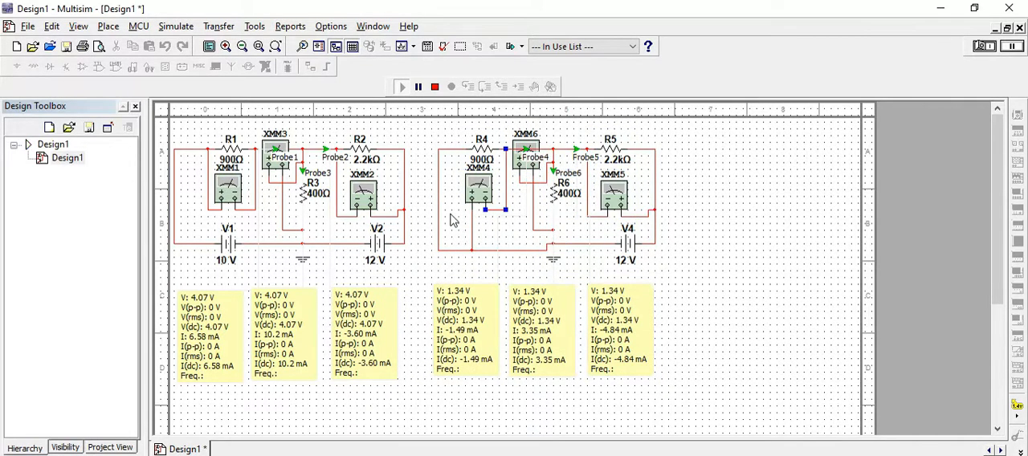
left_click_drag(995, 284, 999, 407)
scroll(696, 145, "up", 5)
scroll(374, 226, "down", 3)
scroll(514, 268, "down", 2)
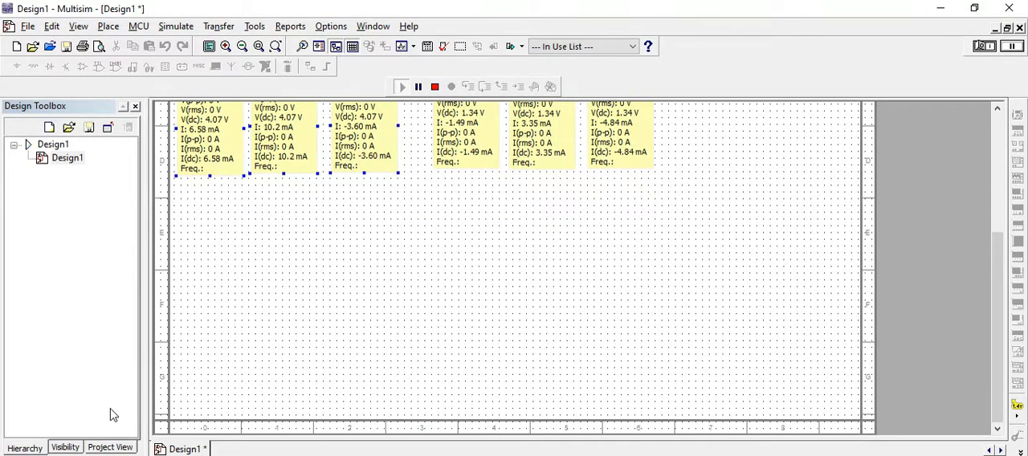
key("ctrl+v")
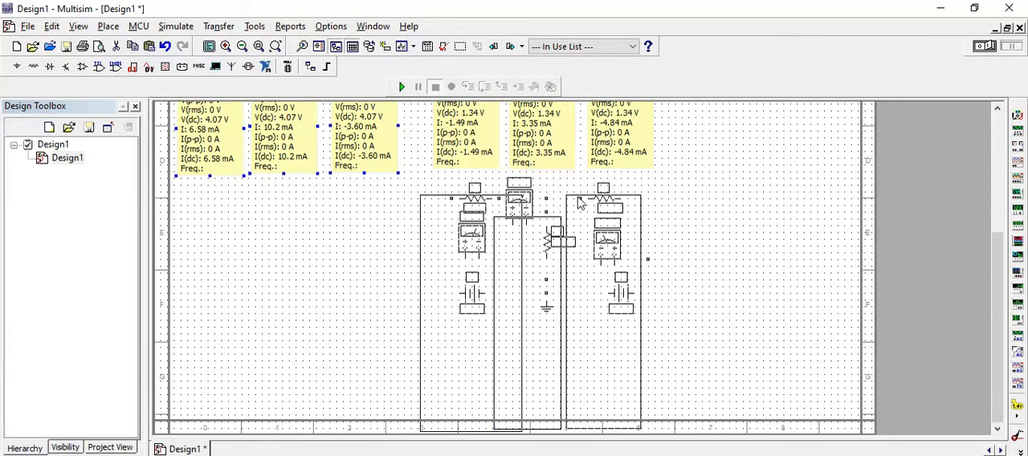
left_click(579, 200)
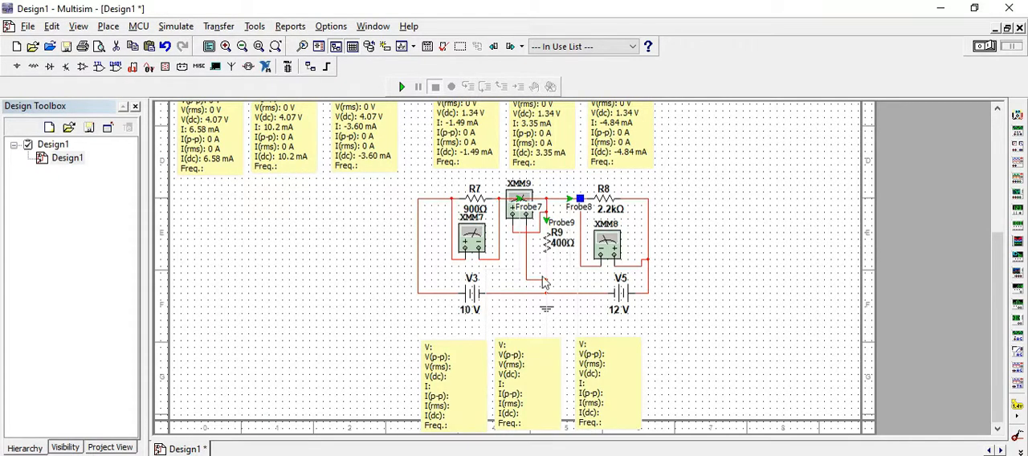
Delete the 12 V source V5 from the new copy and wire the ground node to R8's free end in its place.
left_click(623, 297)
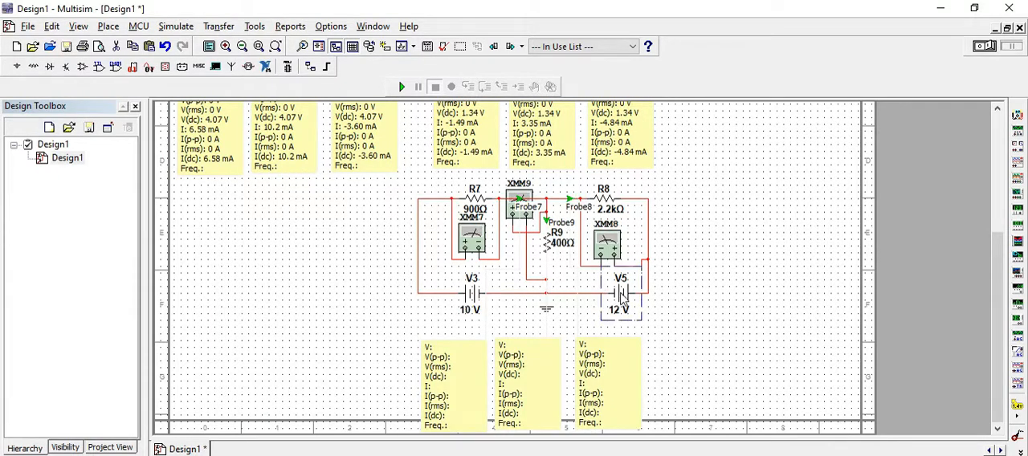
key("Delete")
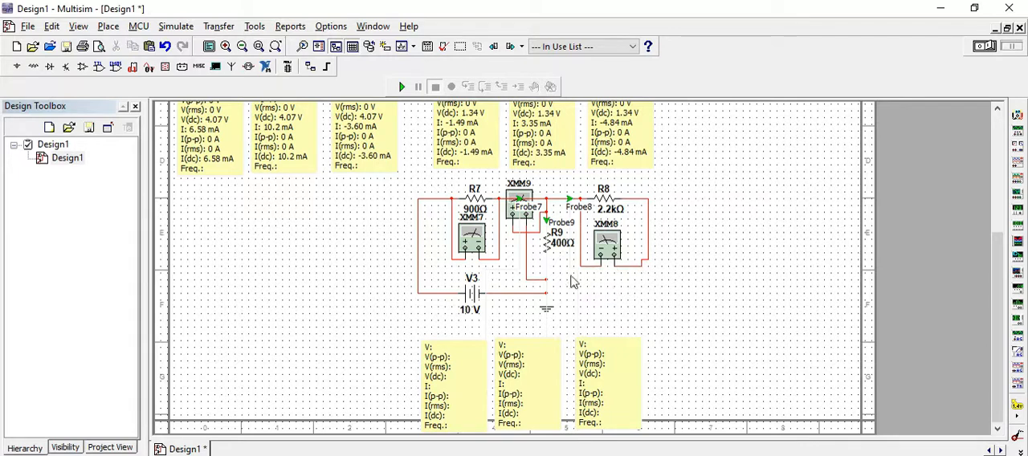
left_click(547, 293)
left_click(649, 260)
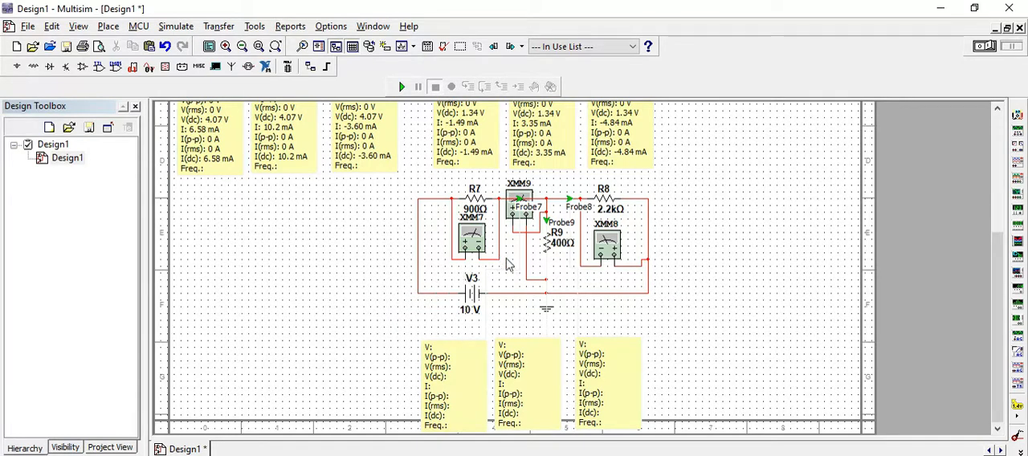
Run the simulation and display the readings of XMM7, XMM9 and XMM8 in the 10 V-only circuit, with their windows spread apart.
left_click(401, 89)
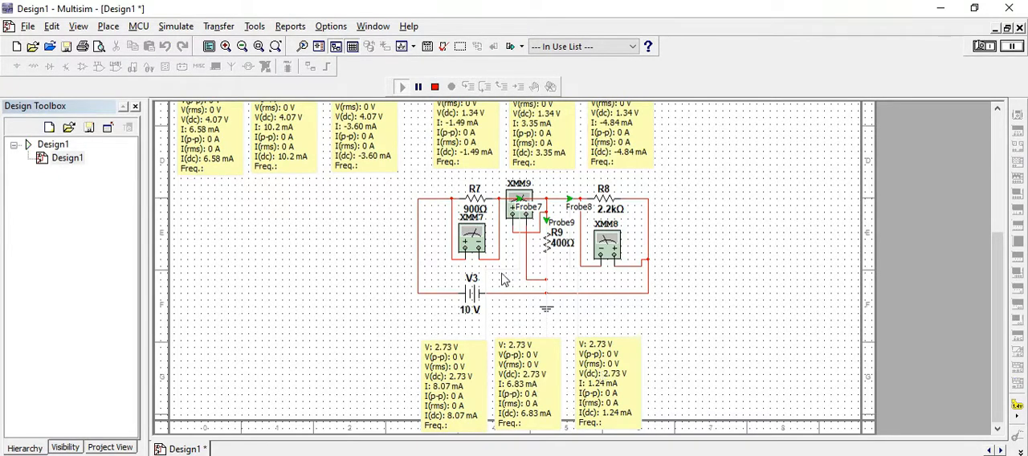
double_click(480, 245)
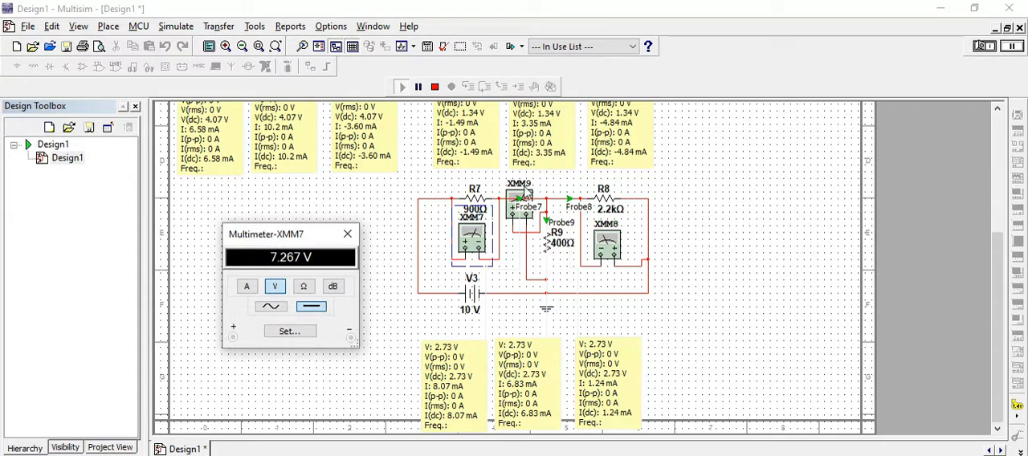
double_click(520, 195)
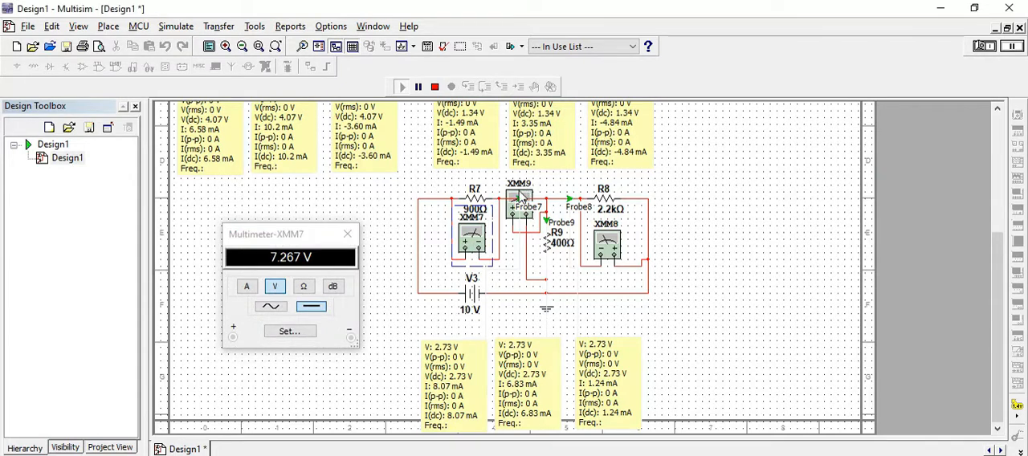
double_click(614, 253)
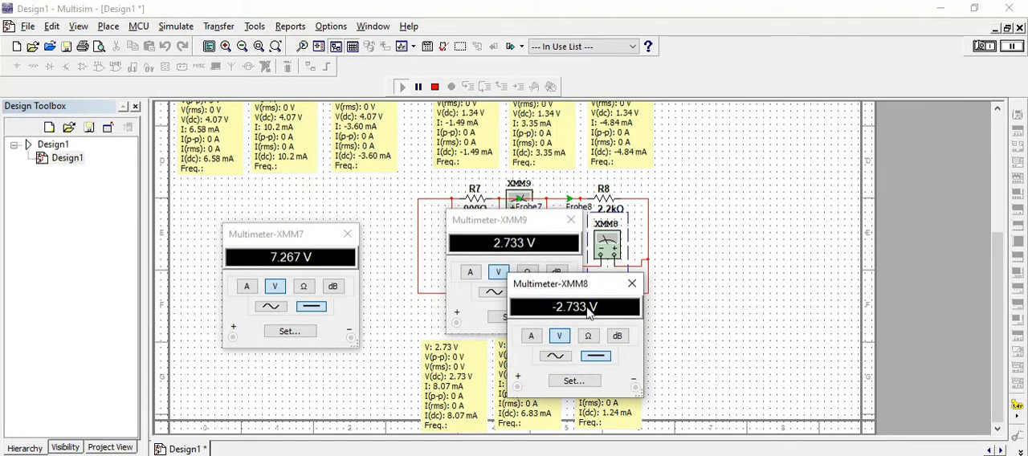
left_click_drag(554, 289, 721, 229)
left_click_drag(518, 225, 524, 246)
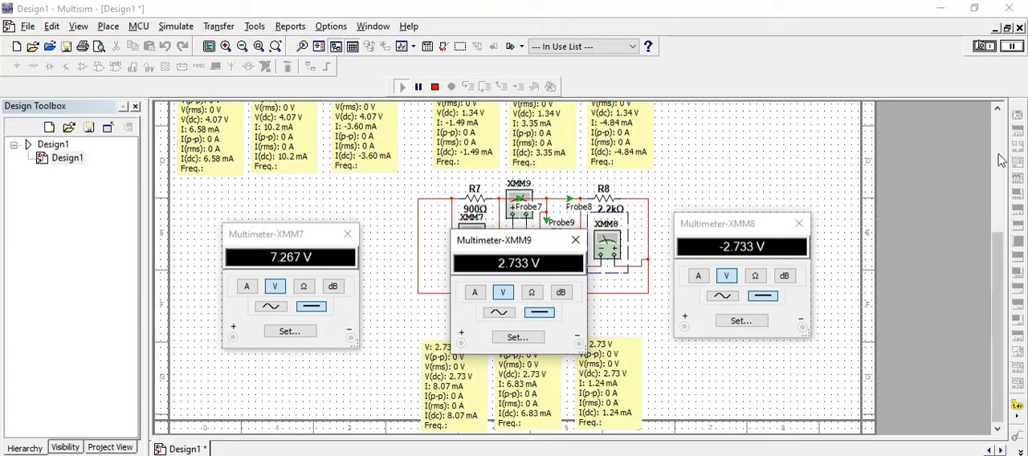
Open the readings of XMM1, XMM4 and XMM7 to compare the 900 Ω resistor's voltage across the three circuits.
scroll(997, 165, "up", 4)
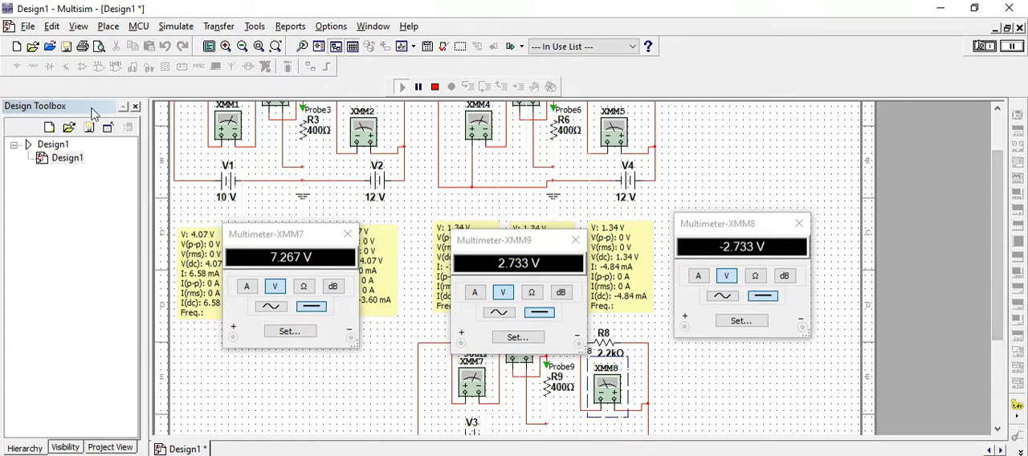
double_click(235, 130)
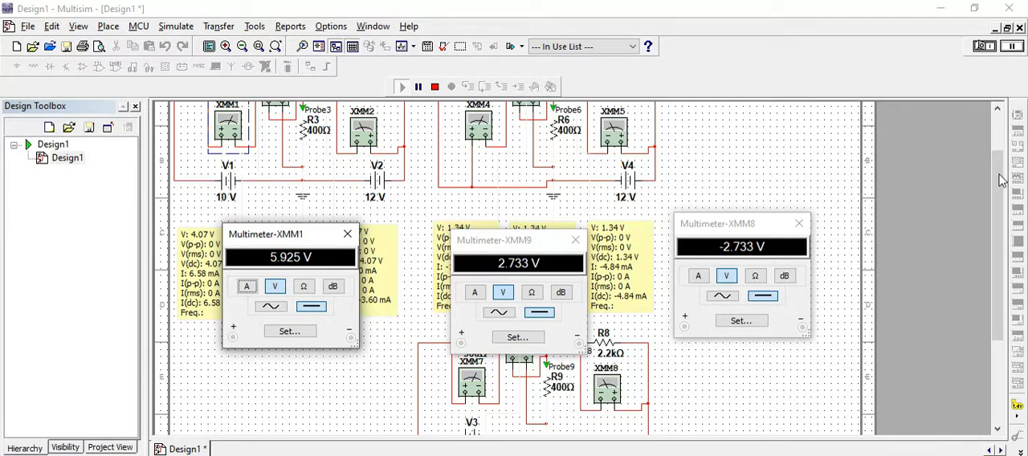
left_click_drag(996, 170, 997, 129)
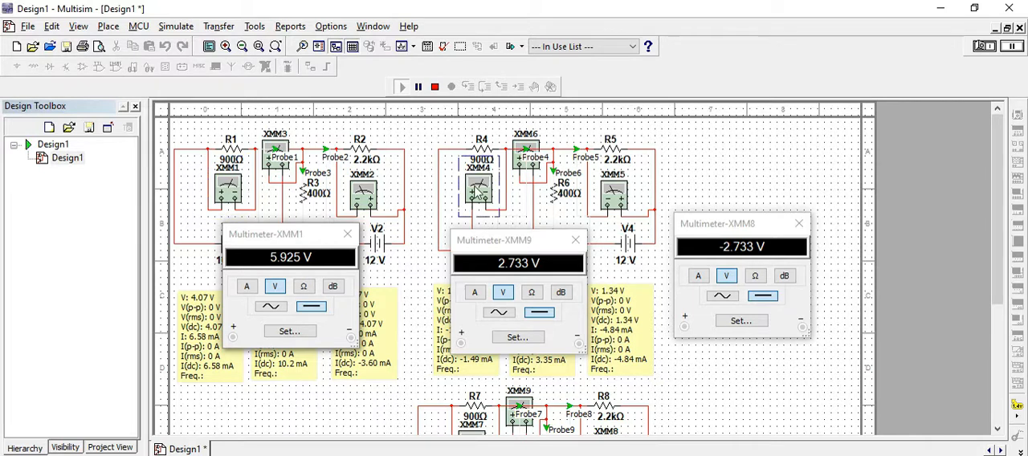
double_click(478, 190)
left_click_drag(411, 254, 451, 253)
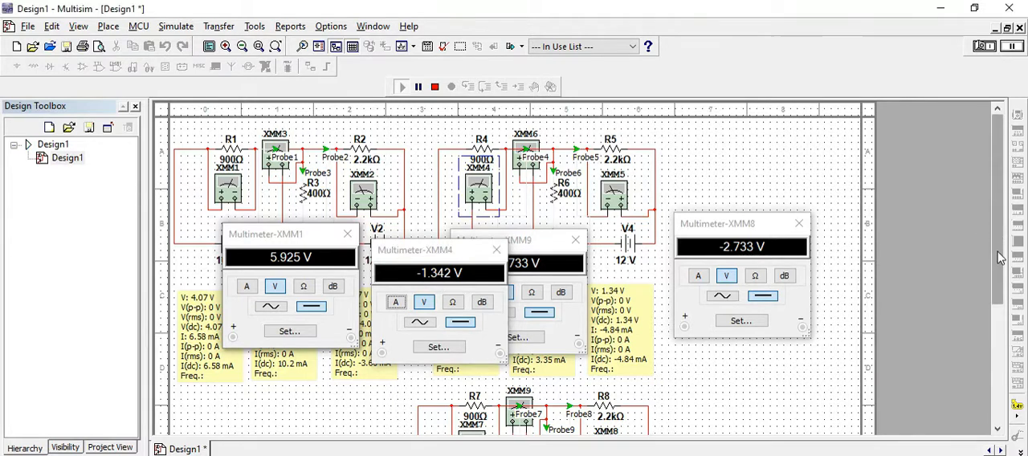
left_click_drag(995, 234, 995, 267)
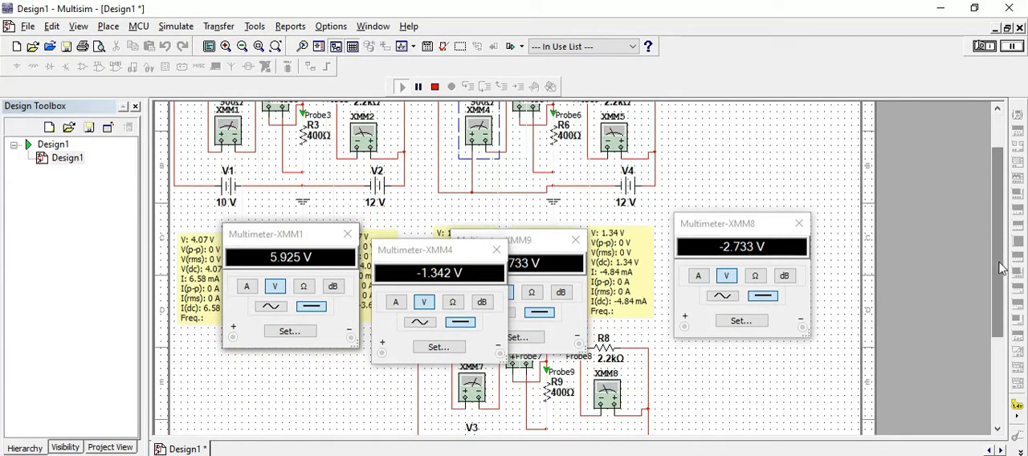
double_click(476, 393)
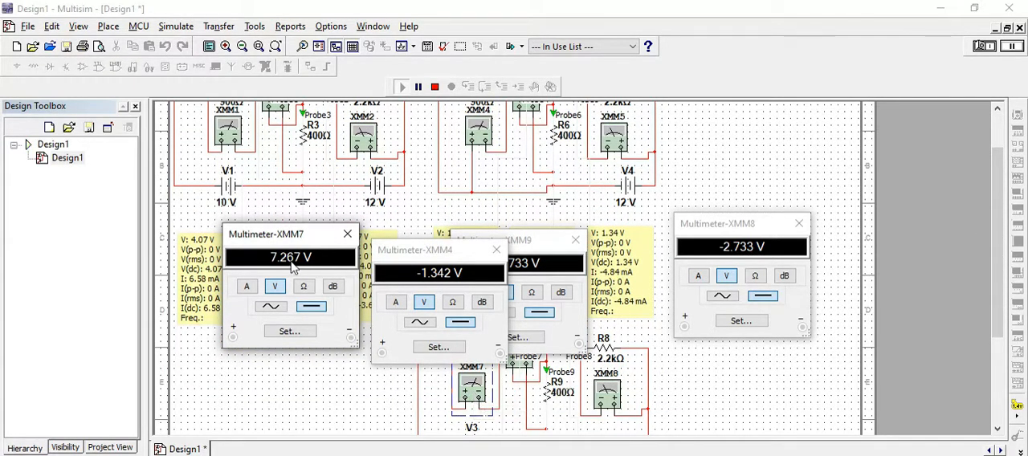
left_click_drag(273, 236, 511, 272)
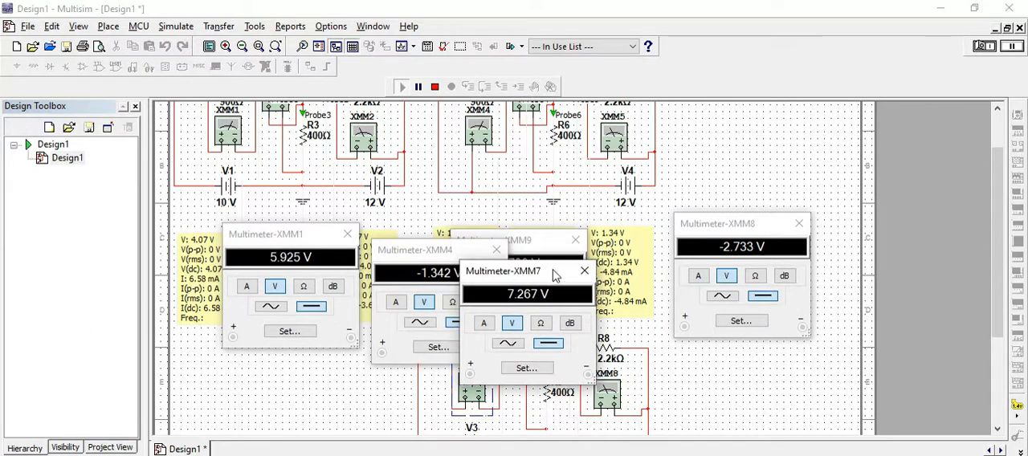
Close all open multimeter windows.
left_click(575, 239)
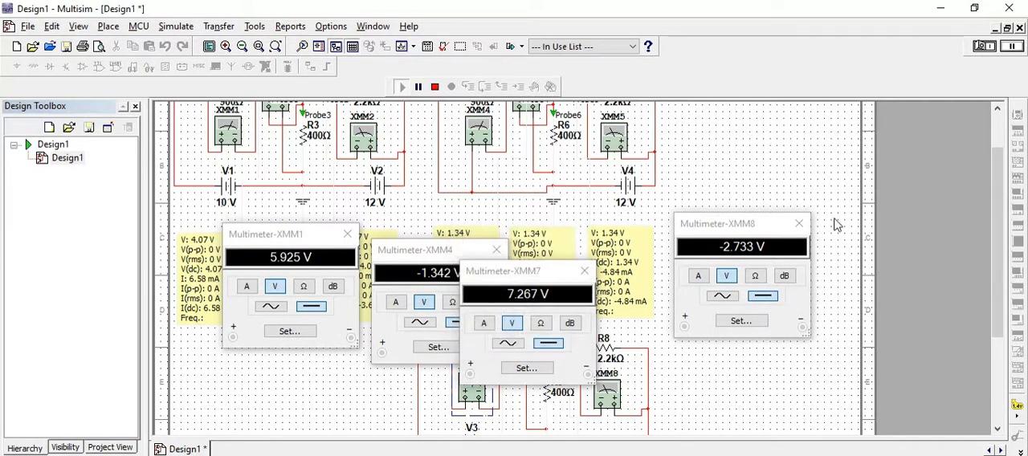
left_click(798, 223)
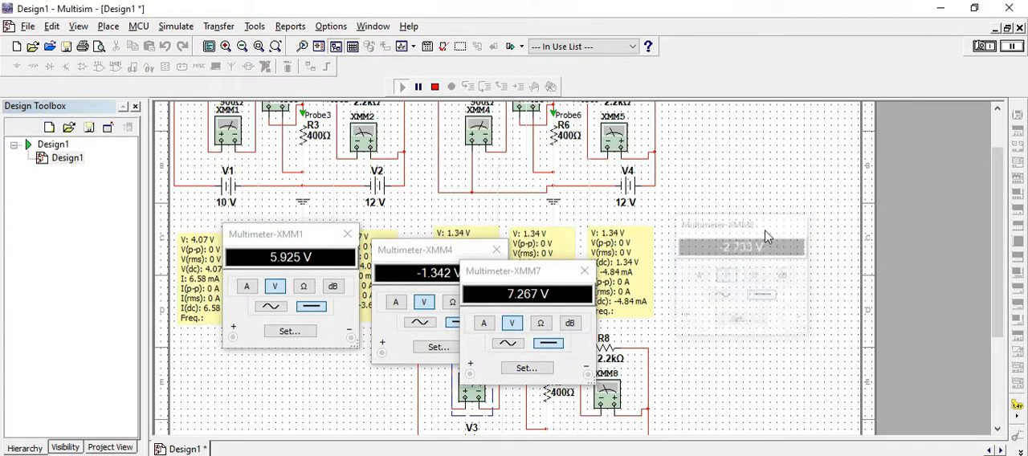
left_click(584, 271)
left_click(496, 251)
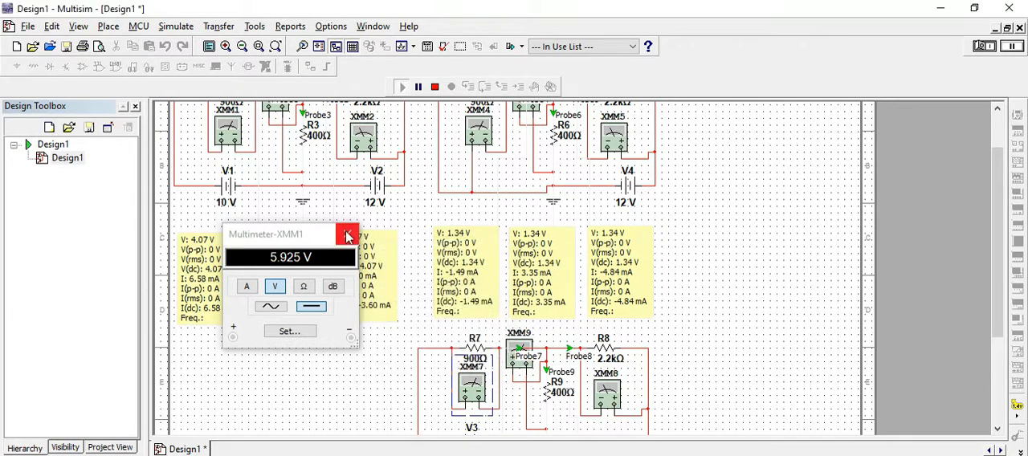
left_click(347, 233)
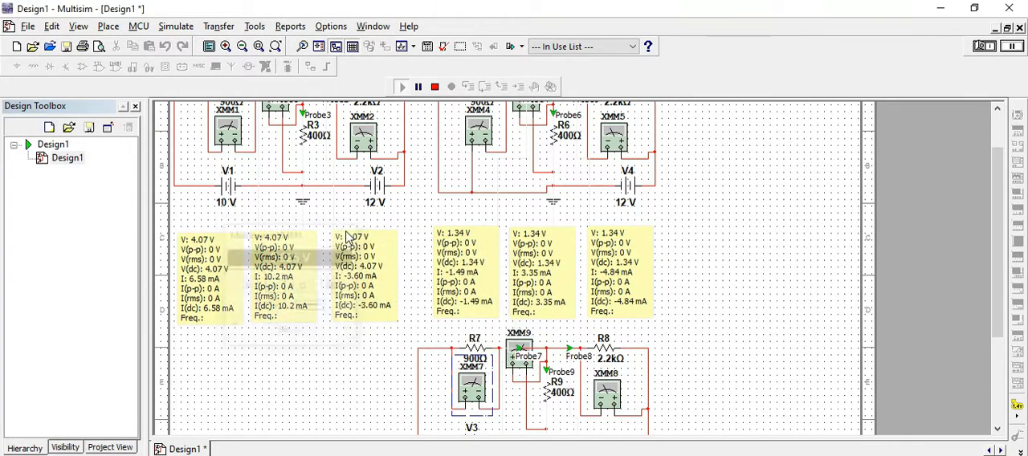
Reopen XMM1, XMM4 and XMM7 and arrange their windows side by side to check the superposition of the 900 Ω resistor voltages.
double_click(225, 138)
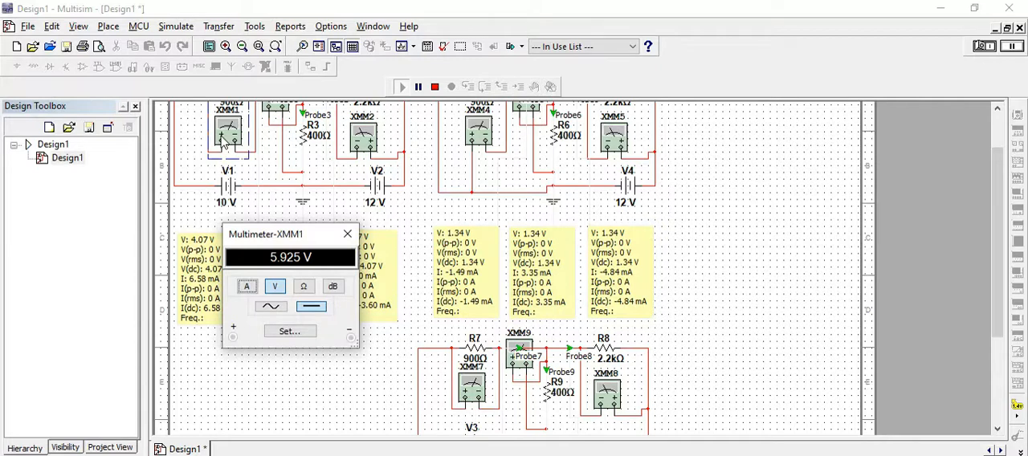
double_click(475, 143)
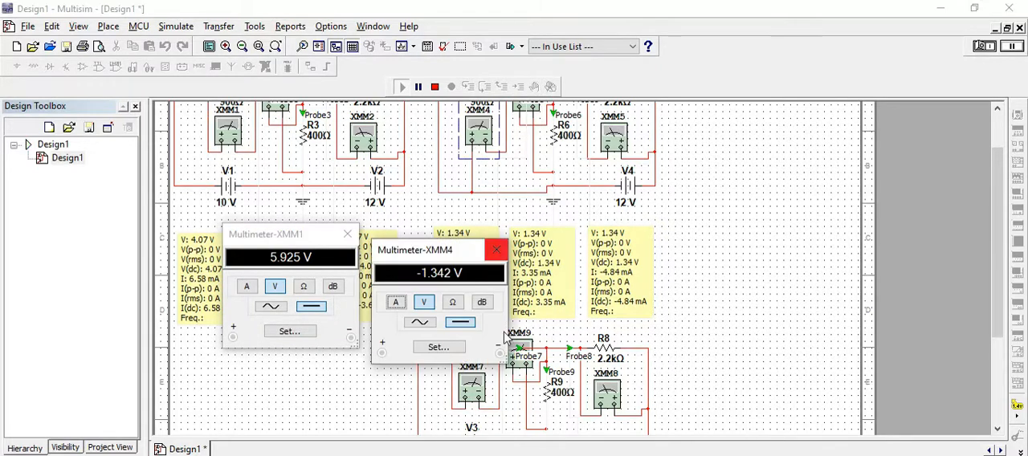
double_click(475, 386)
left_click_drag(495, 279, 550, 261)
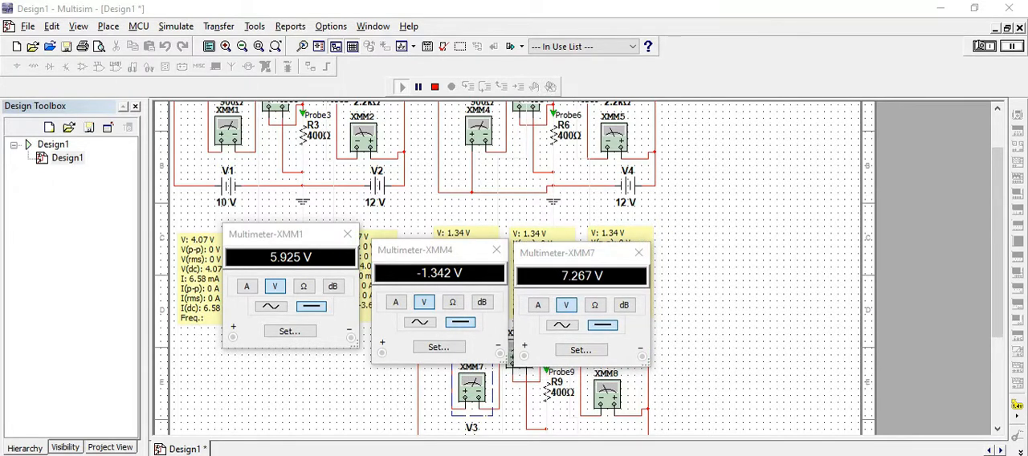
Switch to Calculator, compute 7.267 - 1.342 to check the 900 Ω resistor voltage superposition, and close it.
key("super")
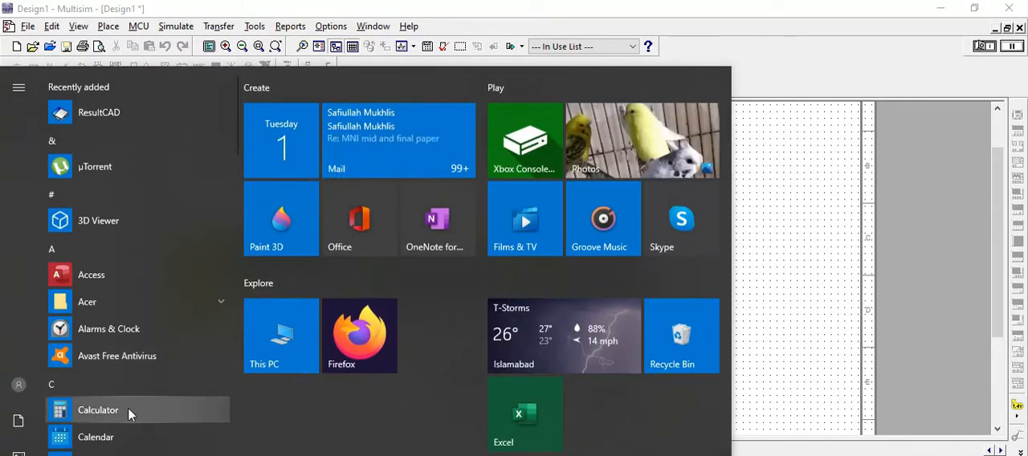
left_click(98, 409)
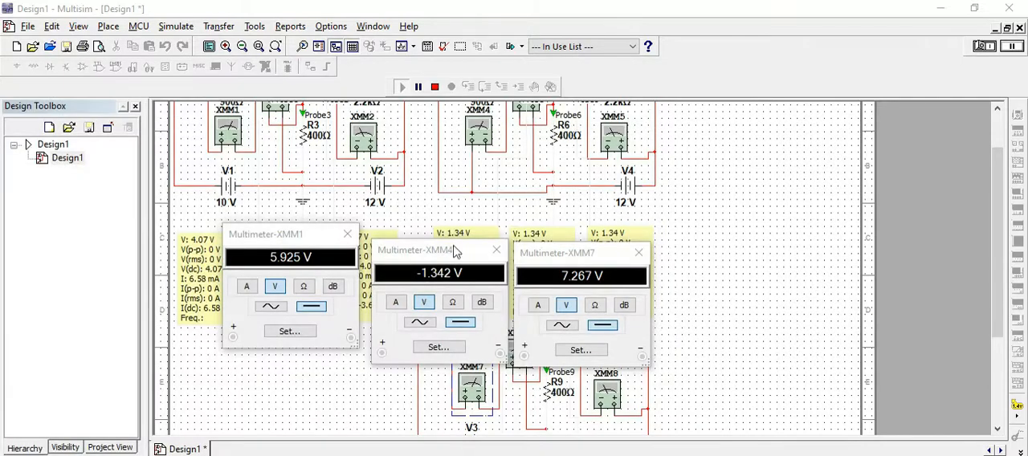
left_click_drag(319, 81, 746, 85)
type("7")
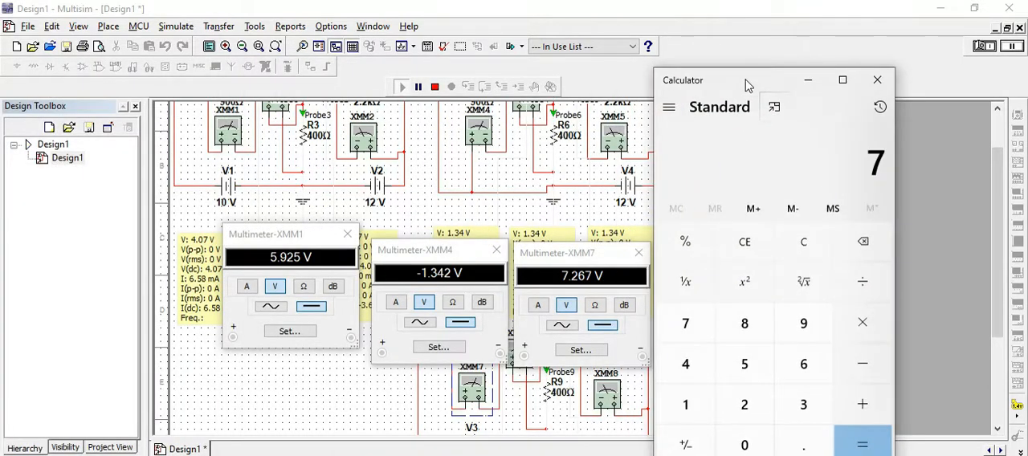
type(".26")
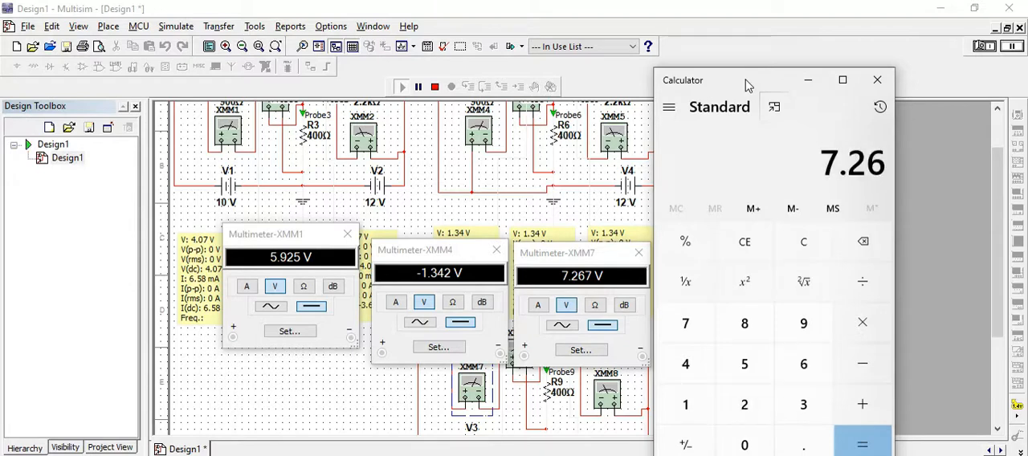
type("7 - 1")
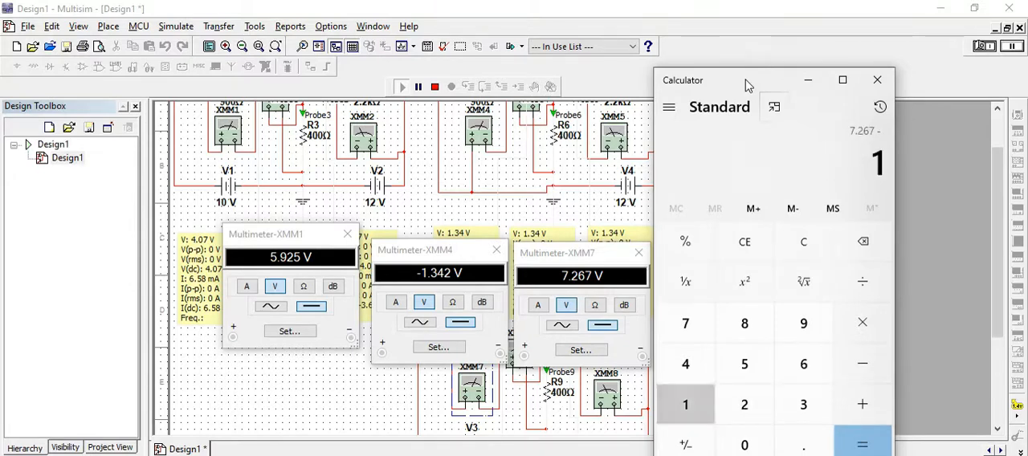
type(".342")
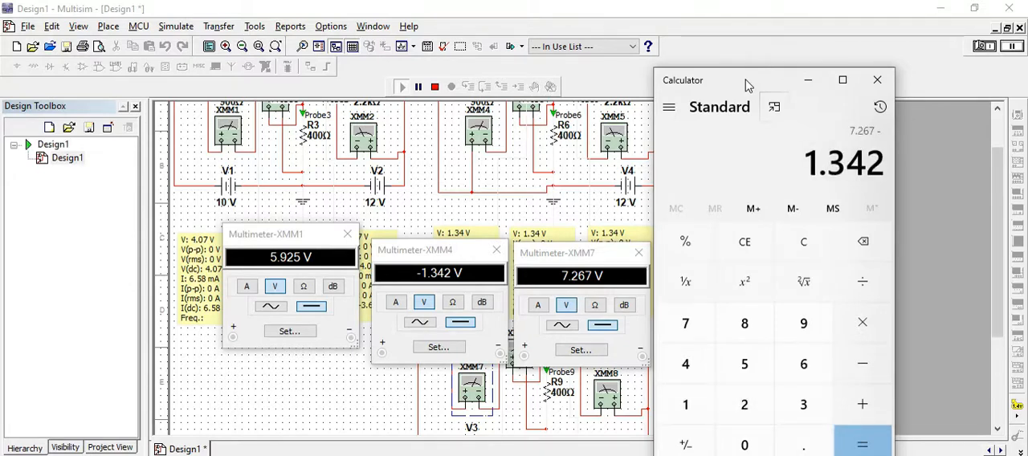
key("Return")
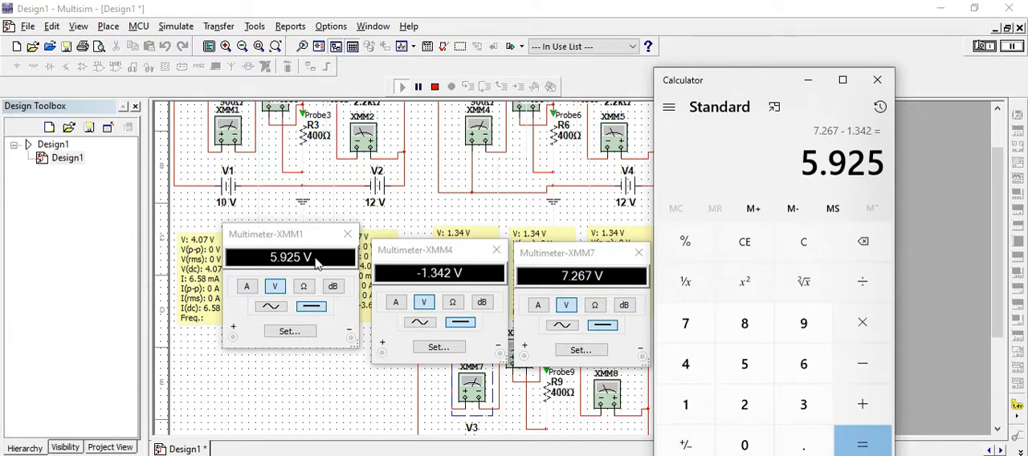
left_click(875, 83)
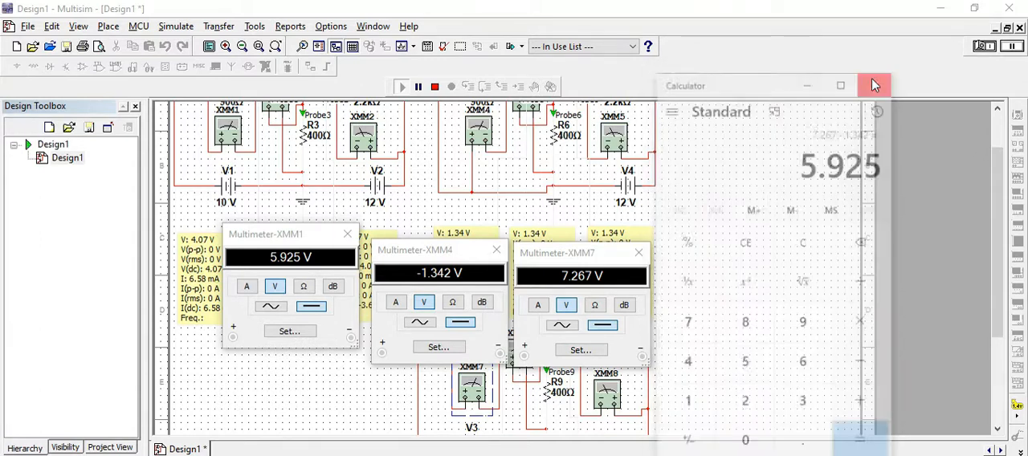
Close the XMM7, XMM4 and XMM1 multimeter windows.
left_click(638, 252)
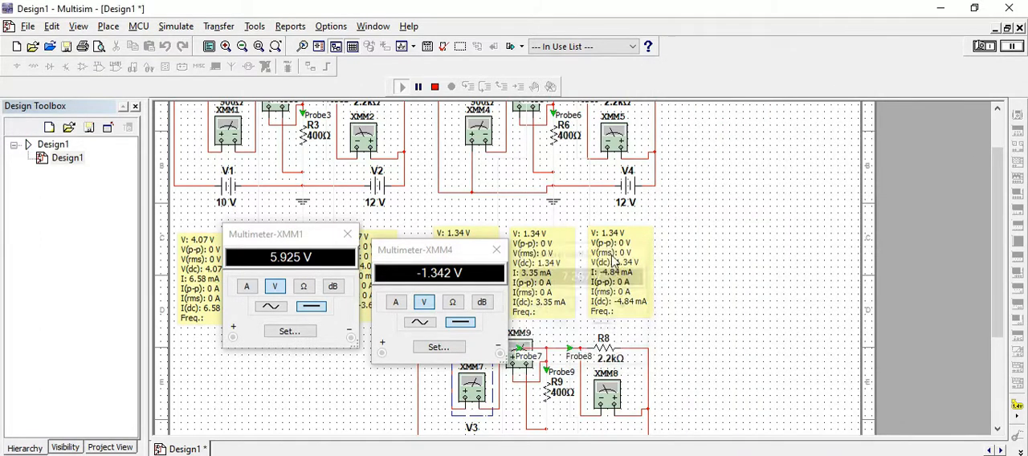
left_click(496, 250)
left_click(346, 235)
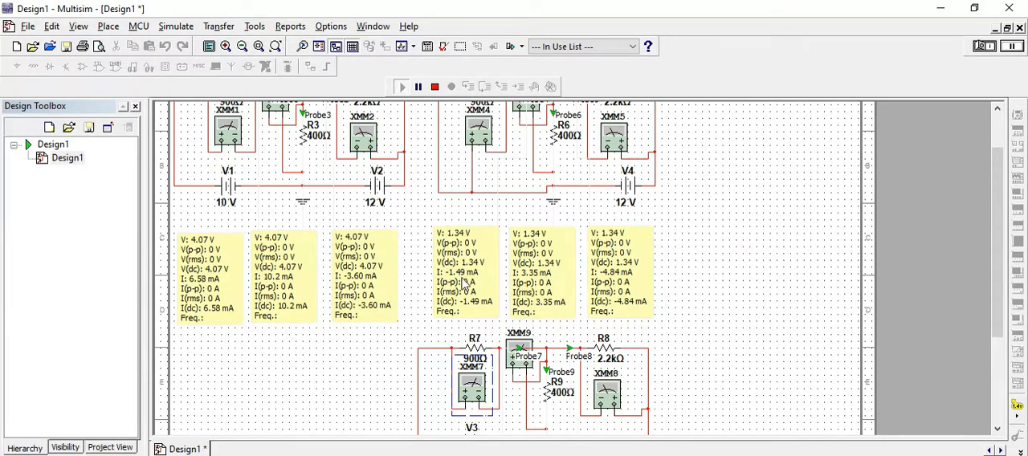
Reopen Calculator and place it clear of the probe current readings of all three circuits.
left_click_drag(1001, 218, 999, 283)
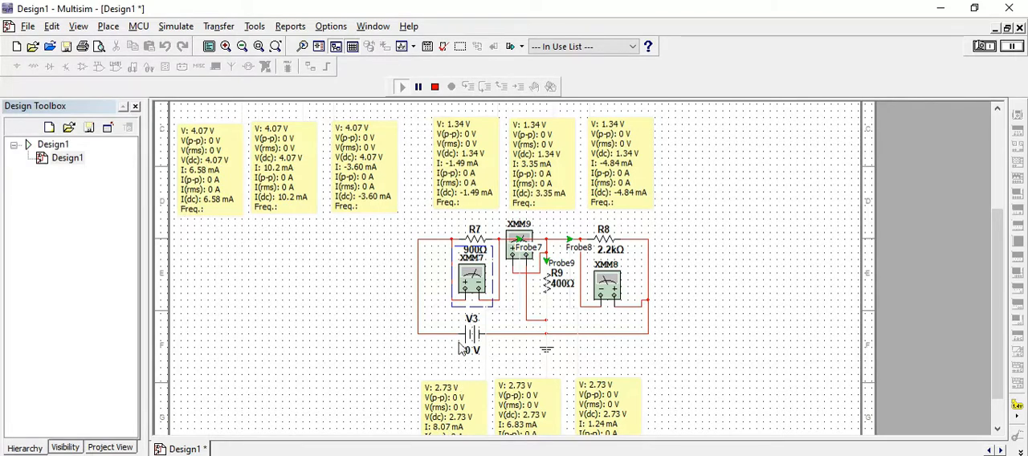
left_click(104, 453)
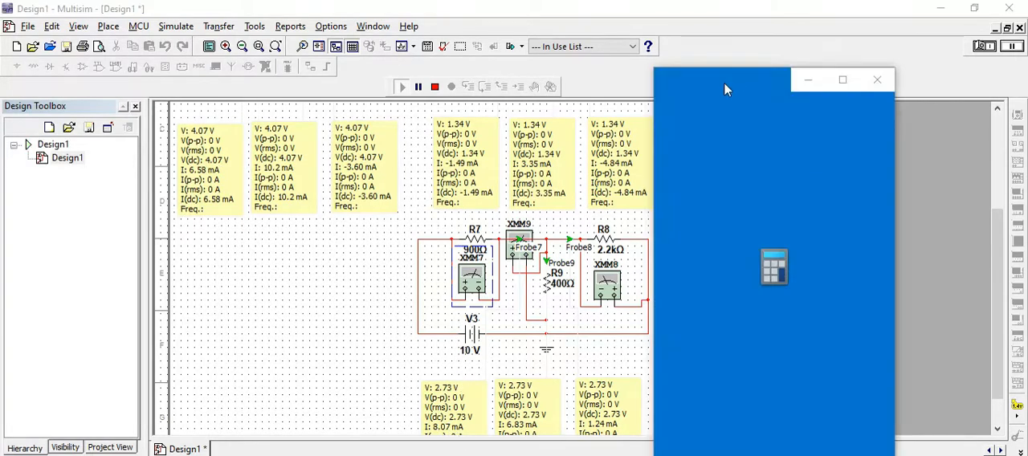
left_click_drag(737, 86, 813, 42)
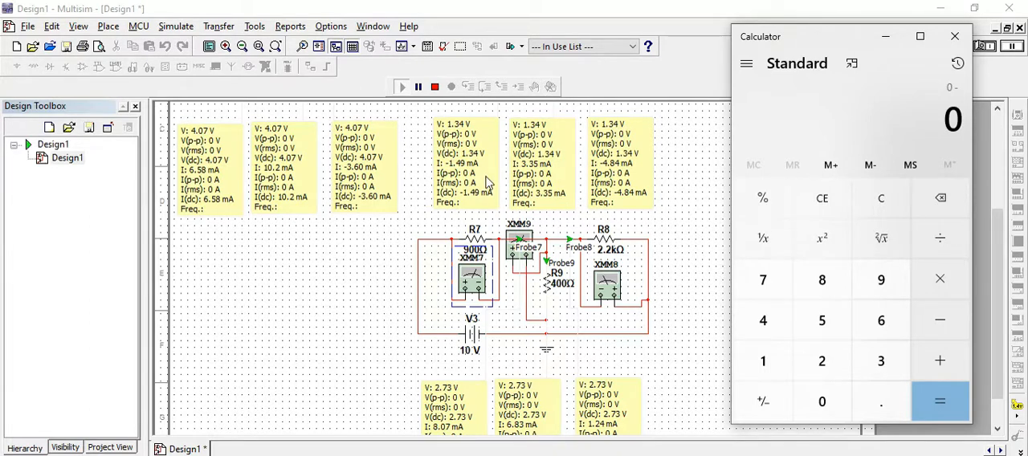
type("1.47")
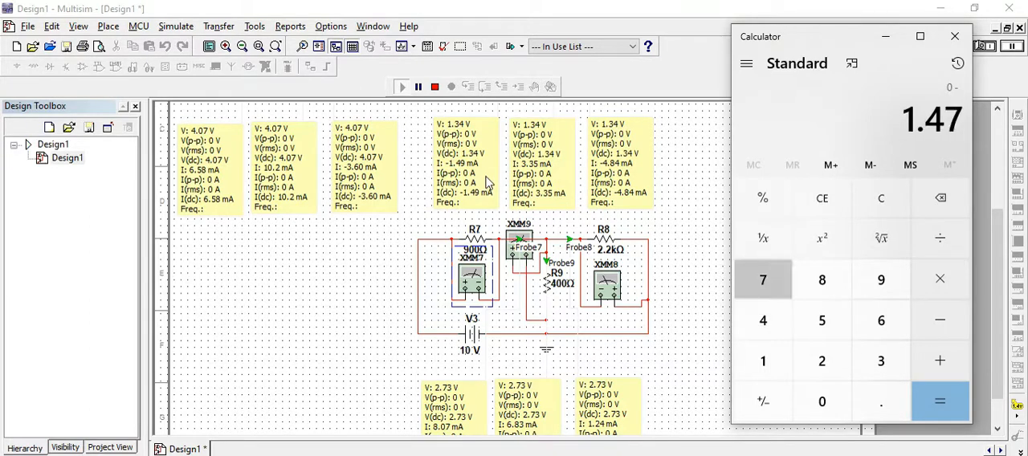
key("BackSpace")
key("plus")
type("9")
key("BackSpace")
key("Escape")
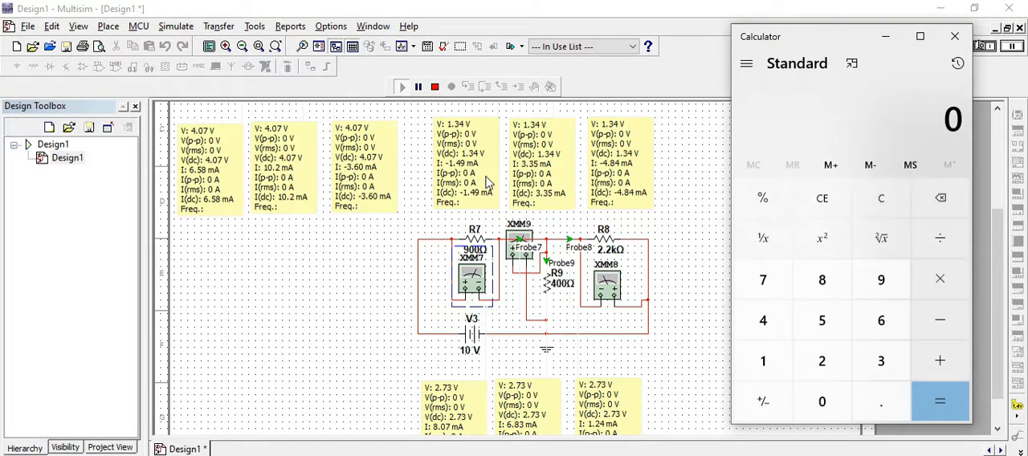
Calculate 1.49 - 8.07 to check the superposition of the 900 Ω branch currents.
type("1.49 - ")
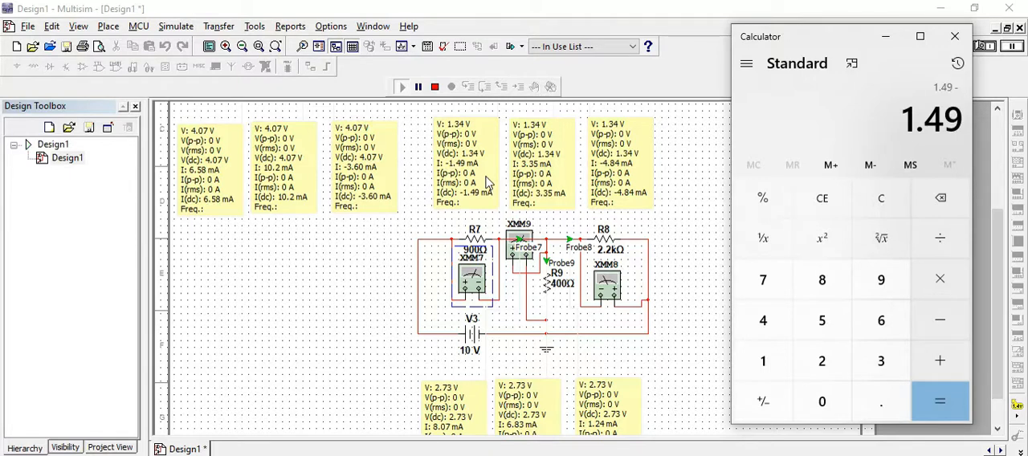
type("8.")
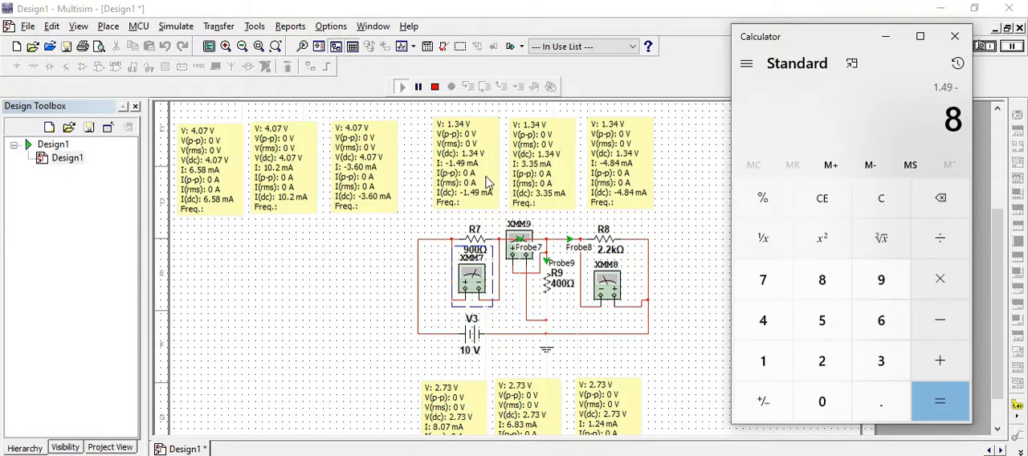
type("0")
key("BackSpace")
type(".0")
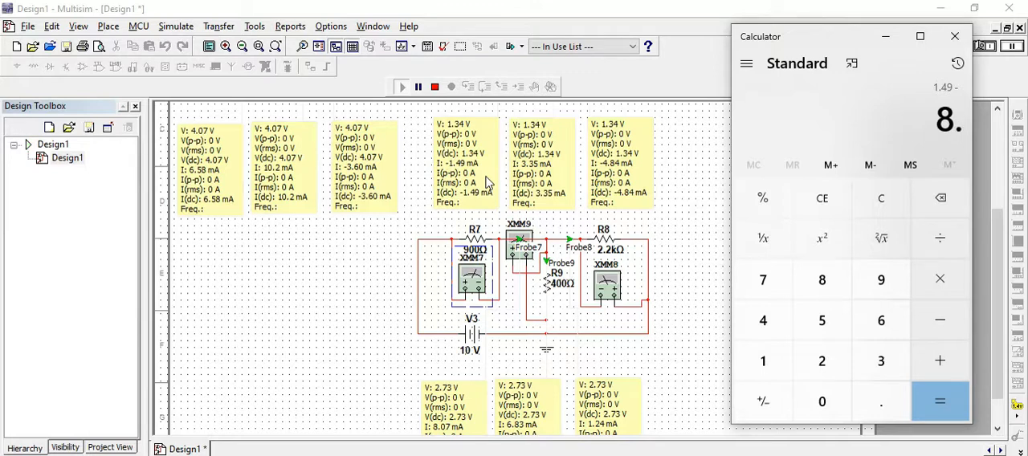
type("7")
key("Return")
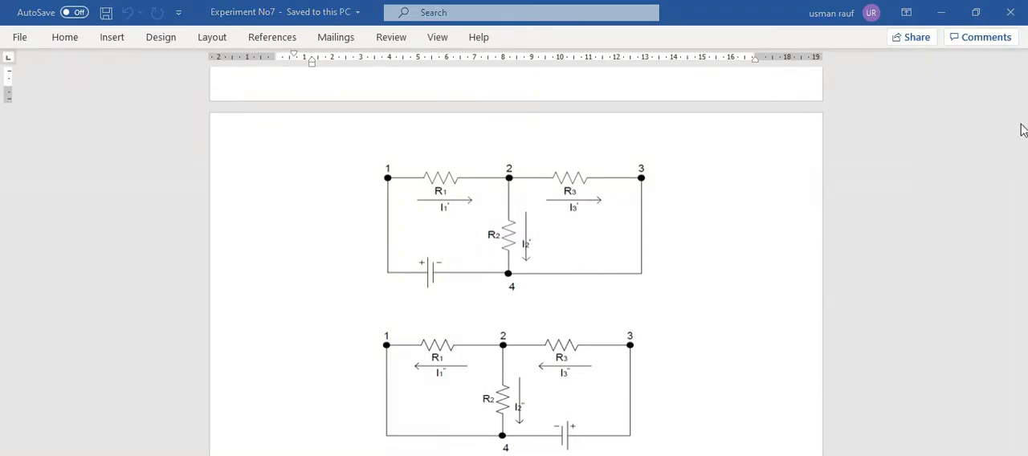
Switch to the Experiment No7 Word document and examine the superposition relationships for branch currents and voltage drops.
left_click_drag(1023, 157, 1022, 174)
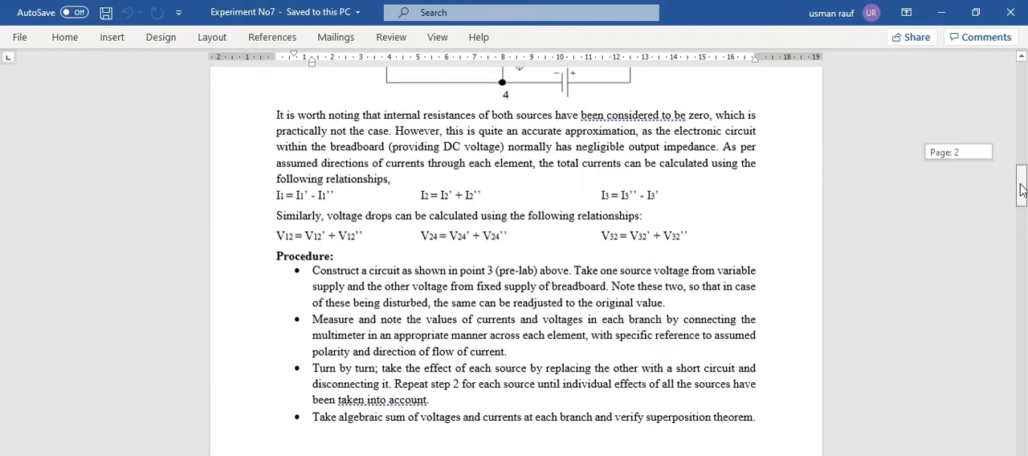
left_click_drag(276, 195, 408, 195)
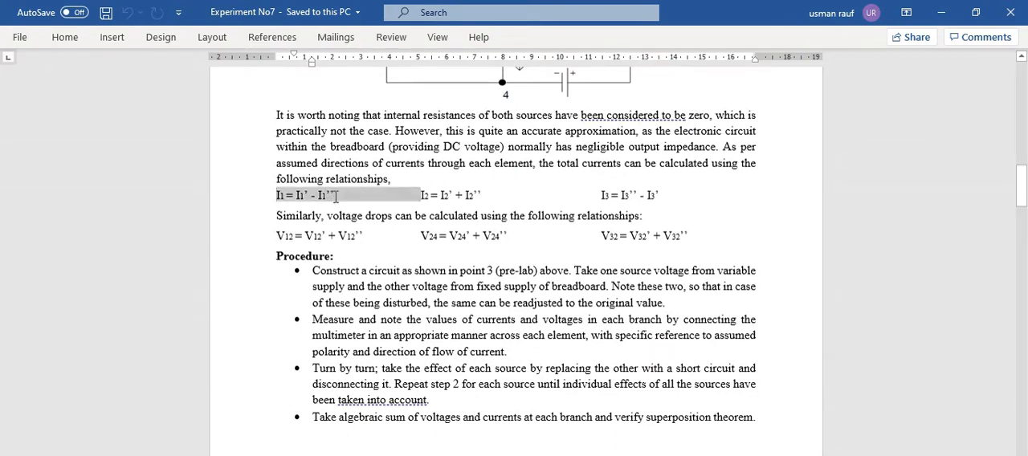
double_click(458, 195)
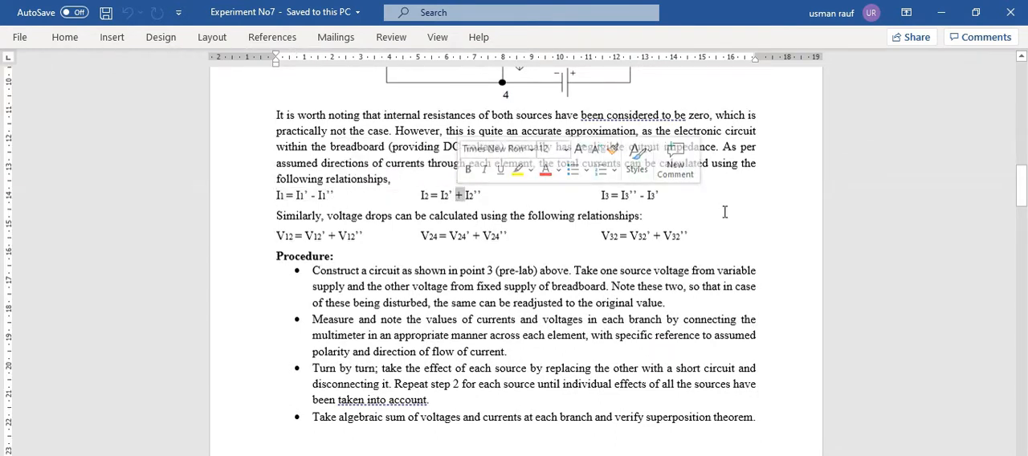
left_click_drag(662, 197, 464, 196)
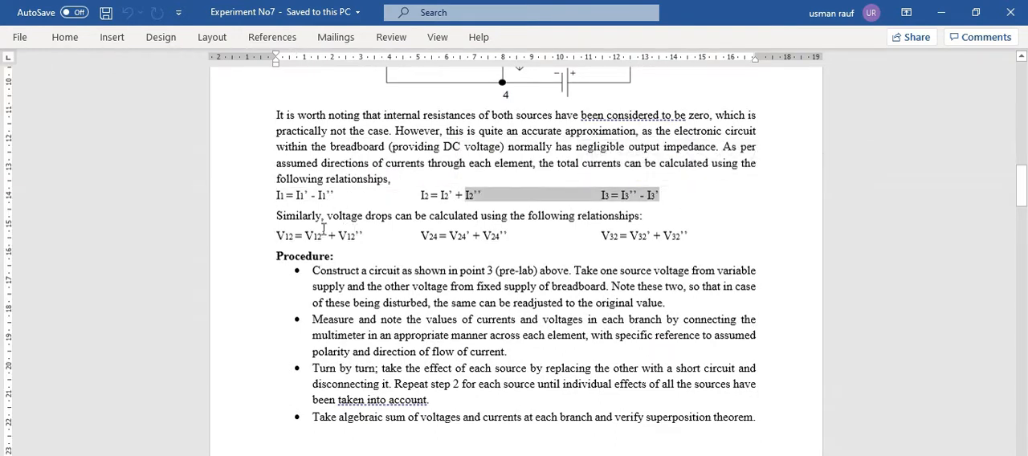
left_click(254, 243)
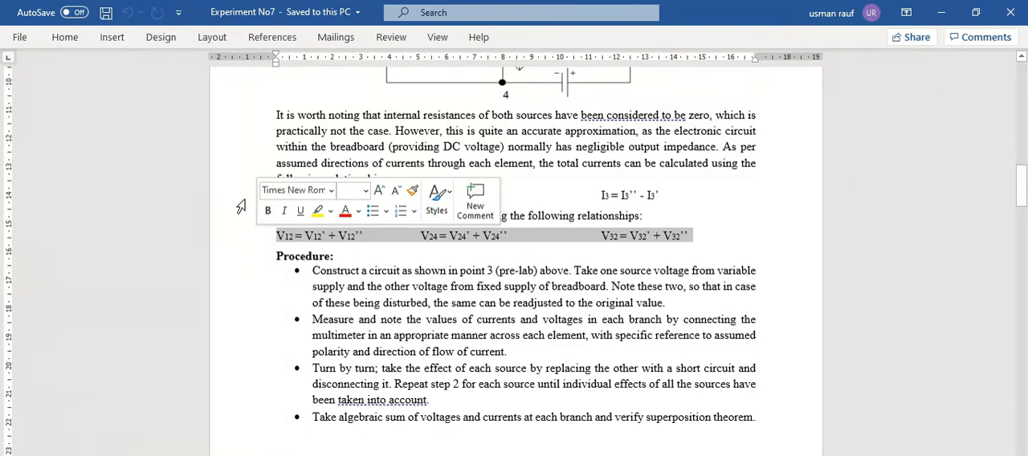
left_click(321, 147)
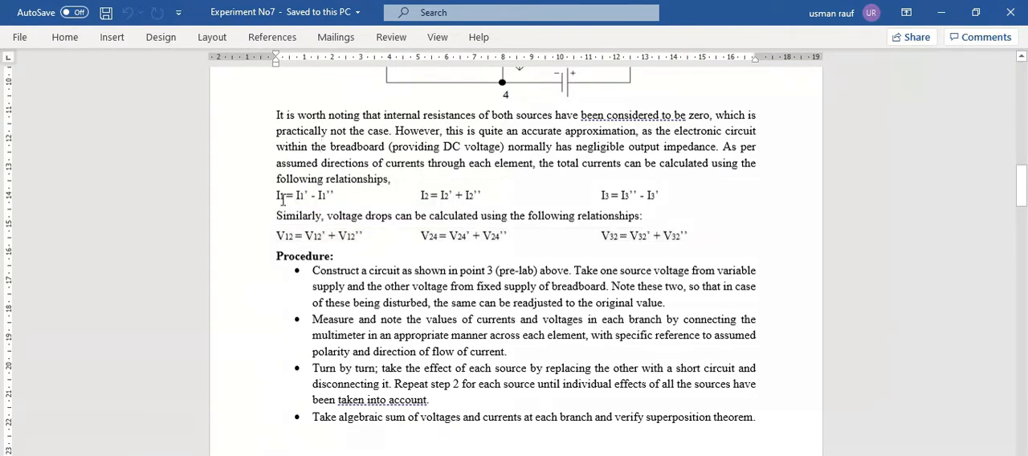
Compare the I1 = I1' - I1'' relationship with the current directions in the single-source circuit diagrams, and return to Multisim.
double_click(306, 194)
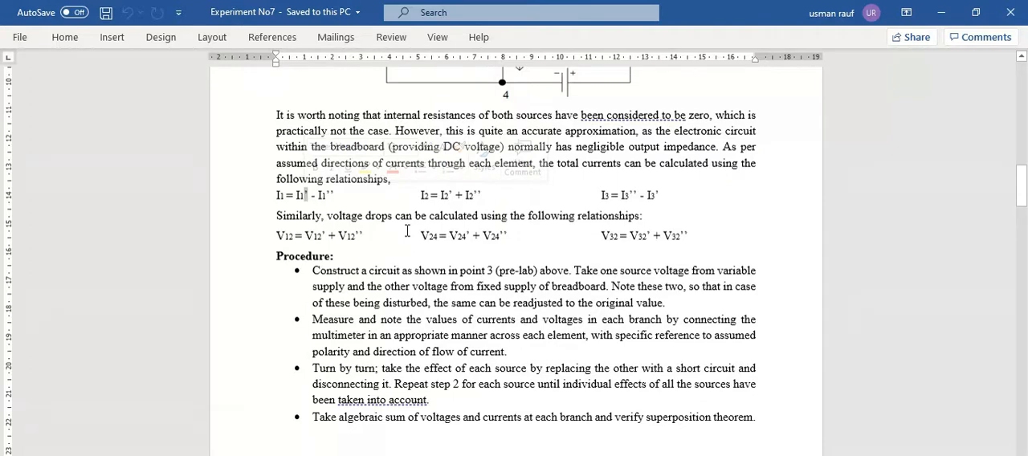
left_click_drag(1020, 180, 1018, 152)
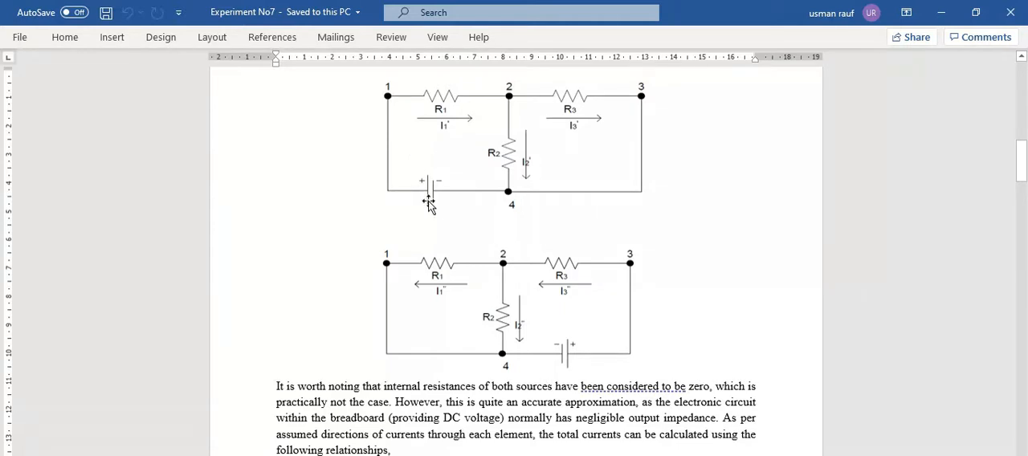
left_click_drag(1021, 162, 1021, 174)
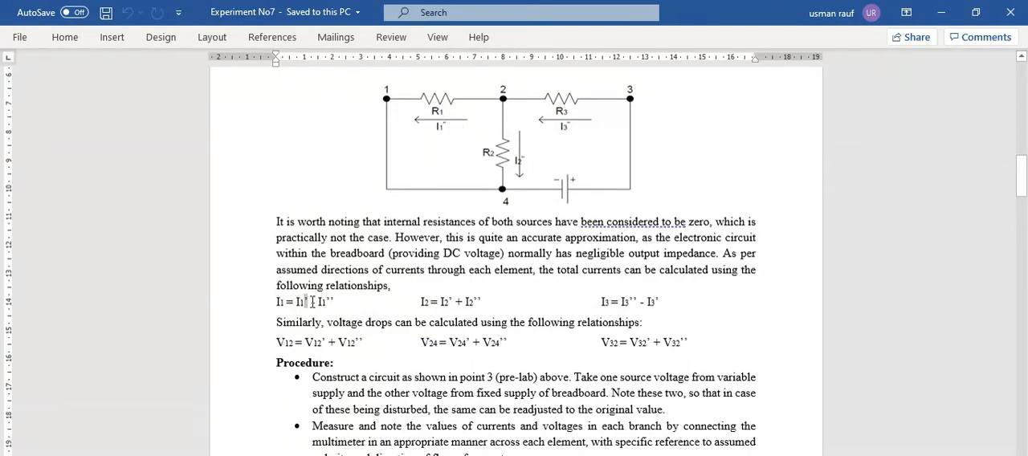
left_click_drag(312, 302, 420, 303)
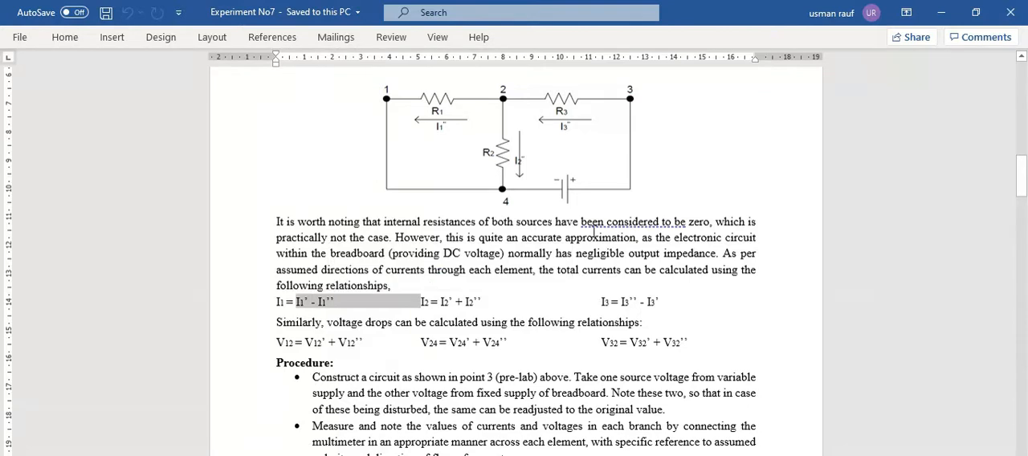
left_click(311, 302)
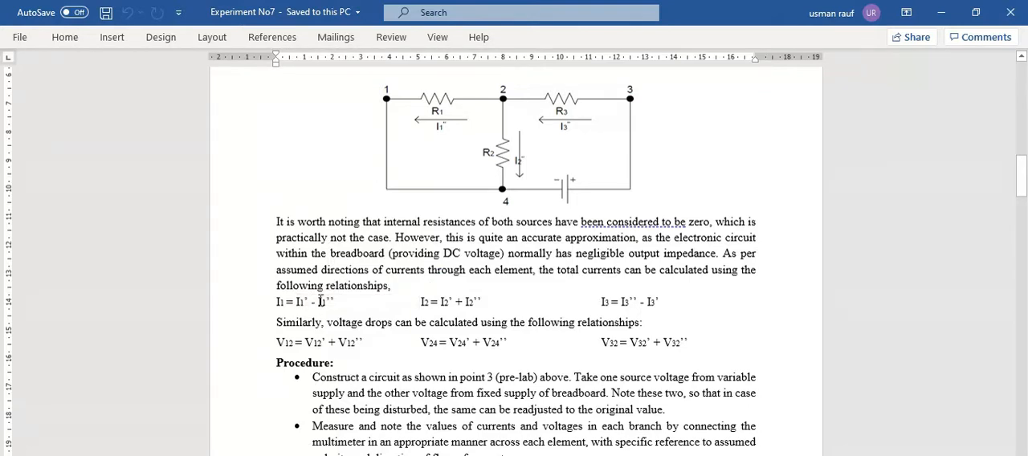
double_click(312, 302)
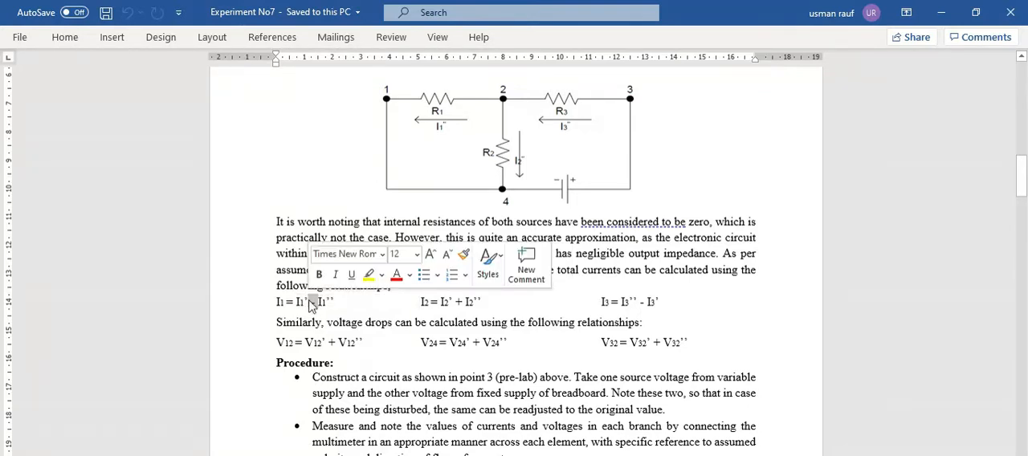
left_click(474, 454)
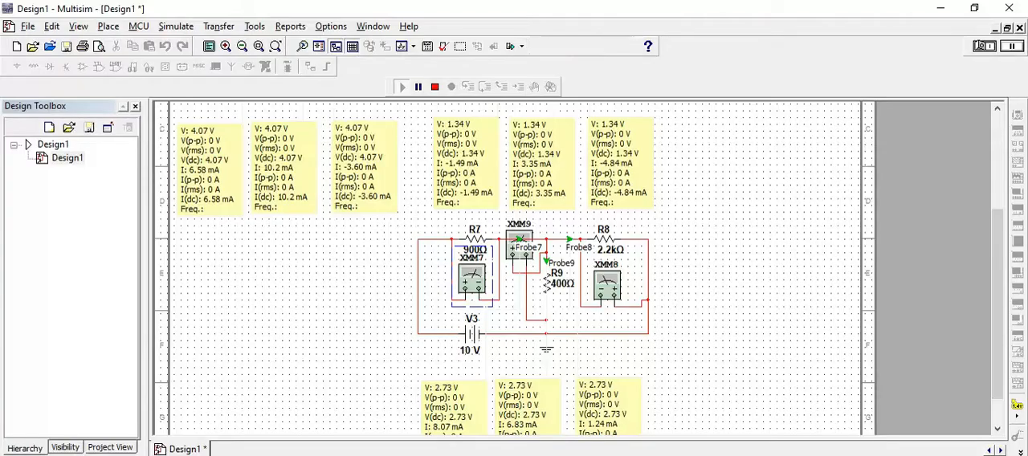